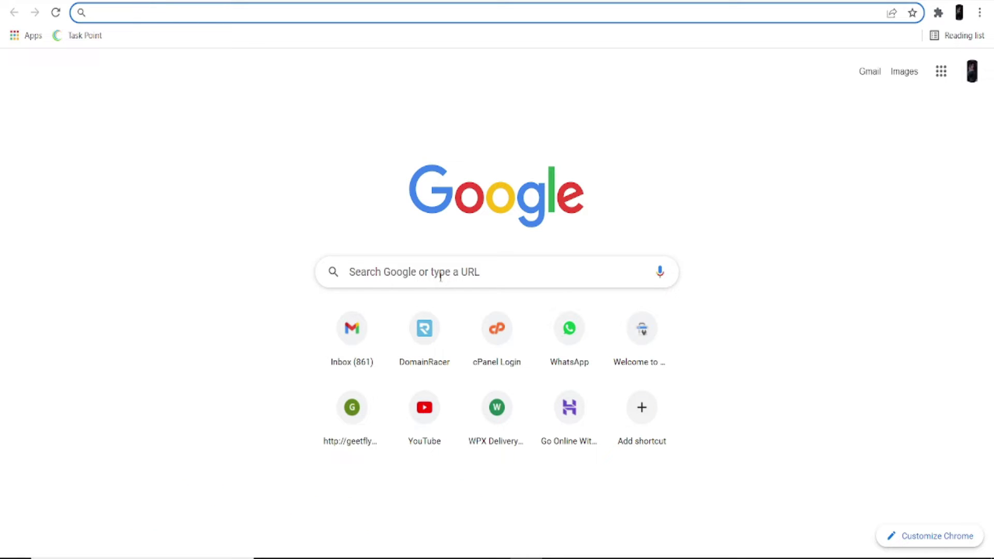
- Open the DomainRacer website and go to its DOMAIN registration page
left_click(433, 336)
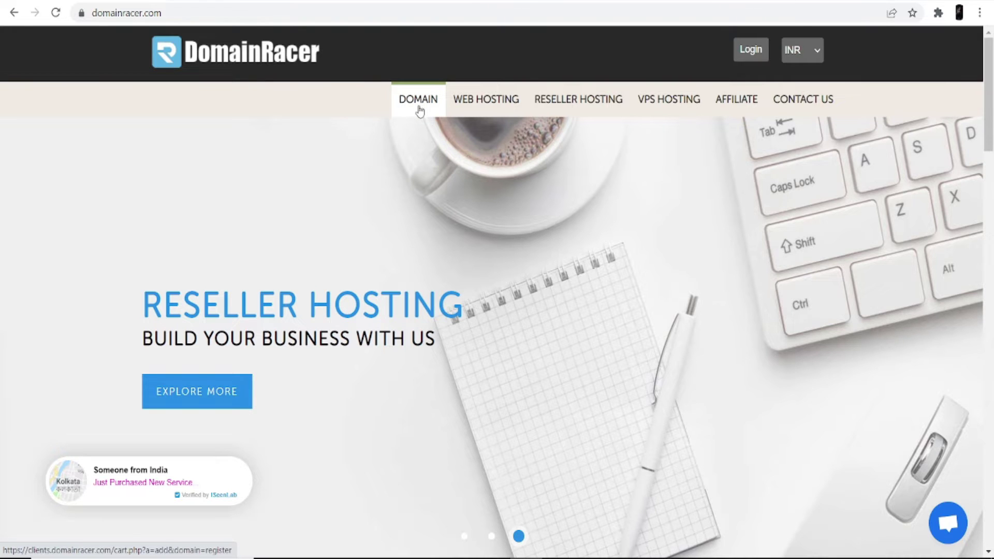
left_click(419, 110)
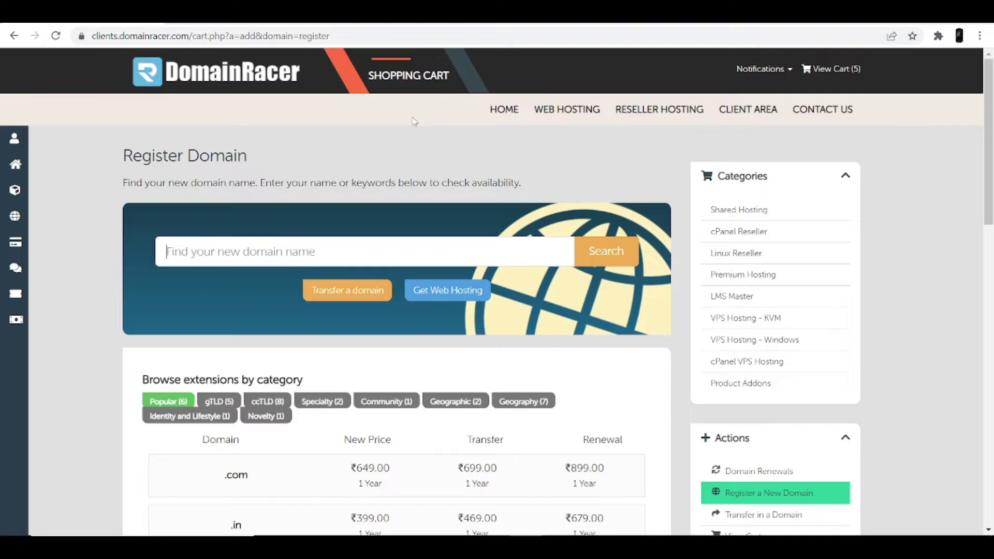
- Search DomainRacer for availability of the domain name 'my print'
left_click(312, 254)
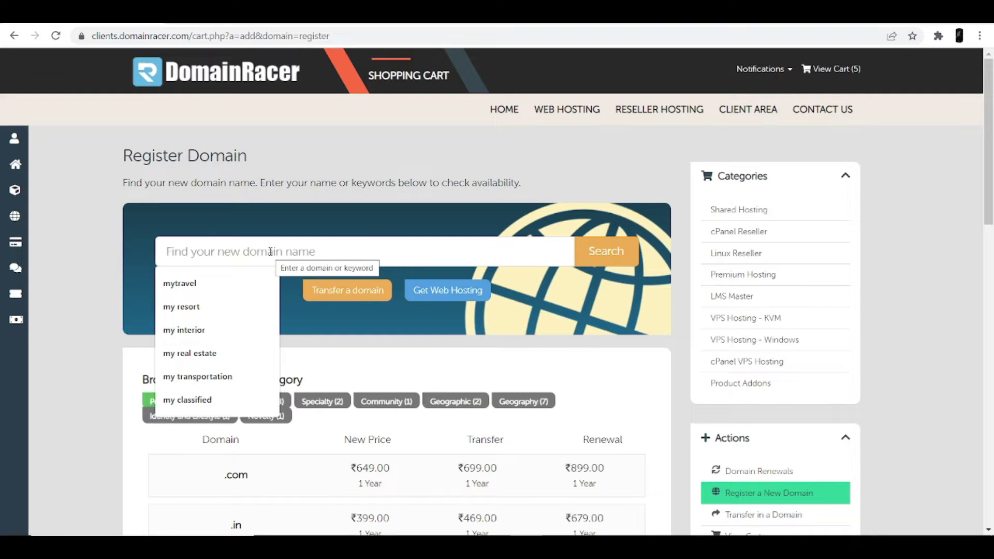
type("my print")
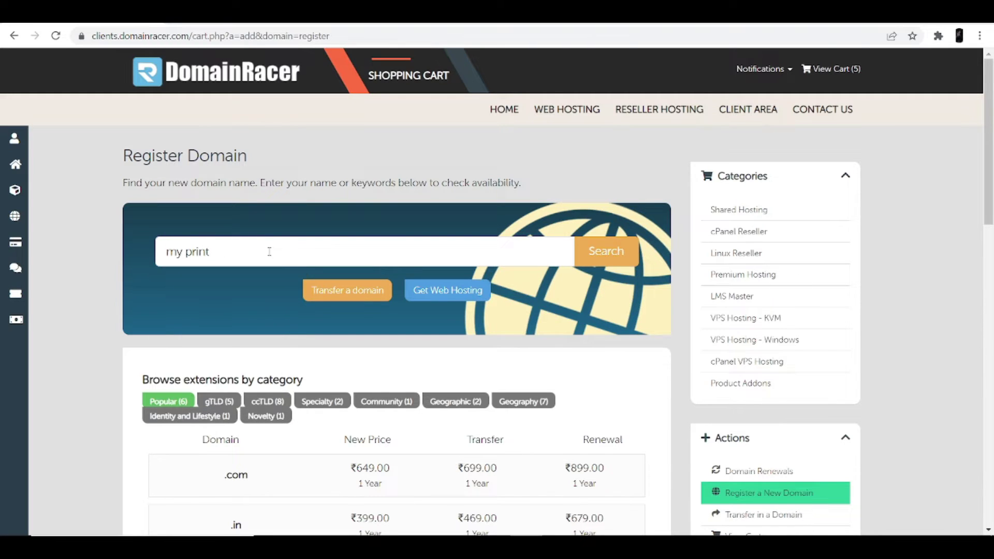
left_click(607, 257)
- Compare suggestions like my-print.xyz and mymanagedprint.xyz, then add mymanagedprintshop.com to the cart
scroll(356, 352, "down", 5)
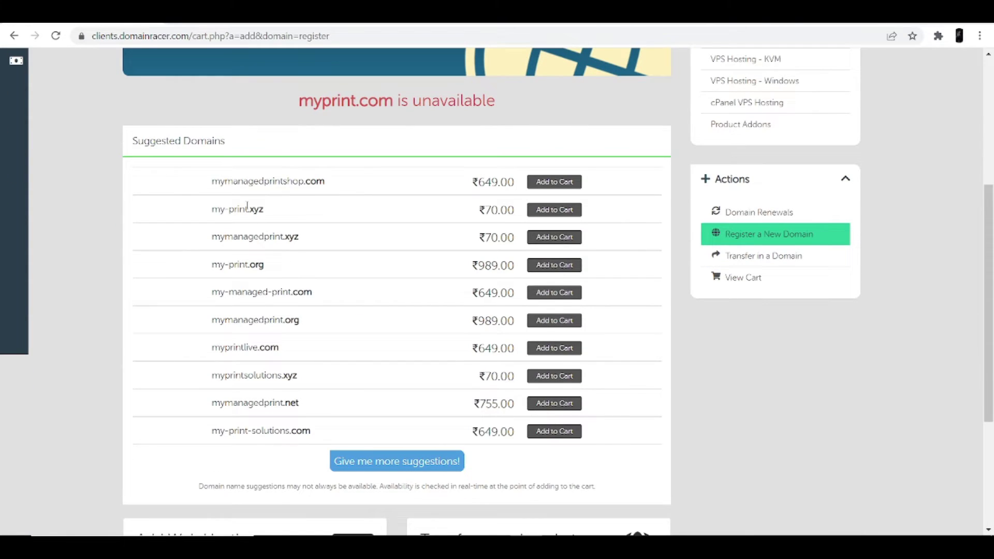
left_click_drag(214, 180, 338, 187)
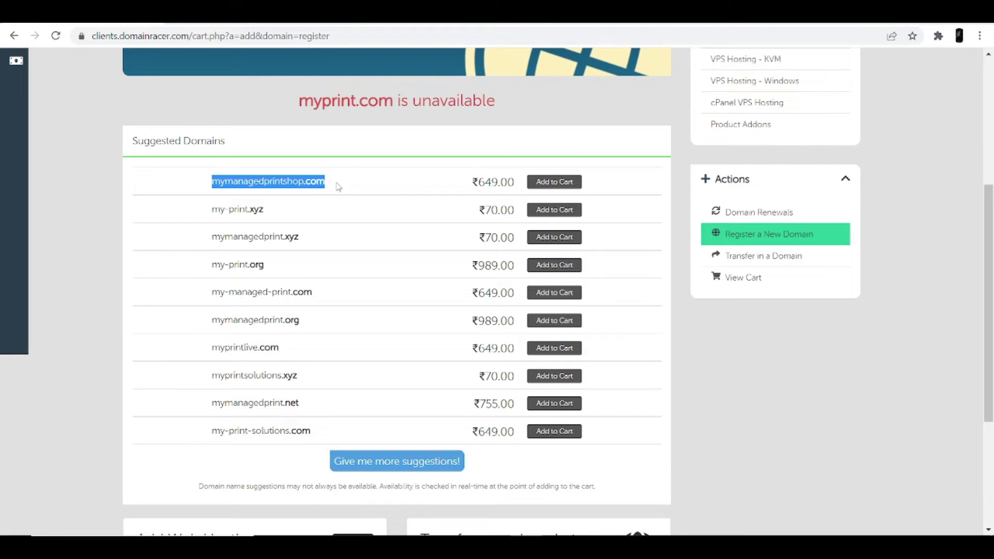
left_click(213, 210)
left_click_drag(213, 210, 277, 213)
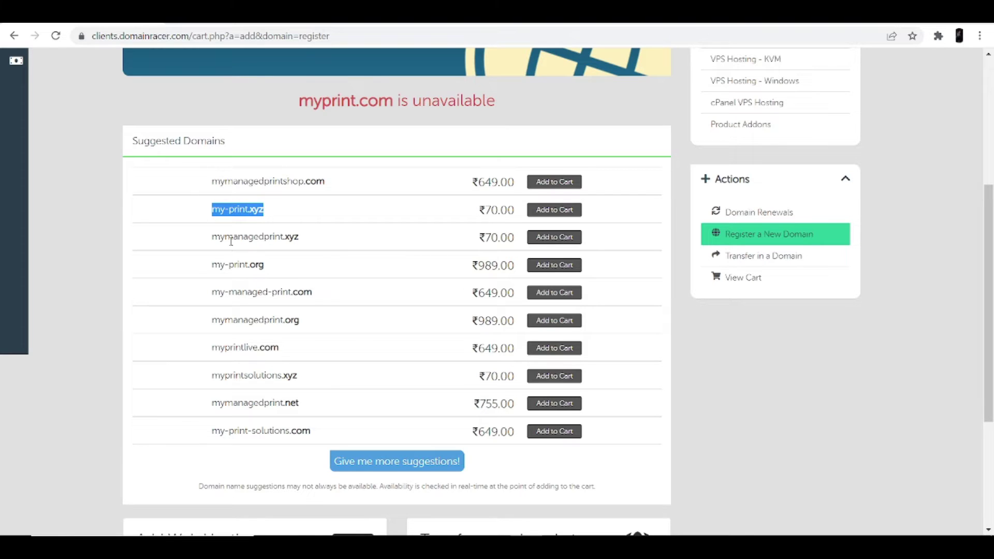
left_click_drag(214, 237, 305, 239)
scroll(305, 238, "up", 2)
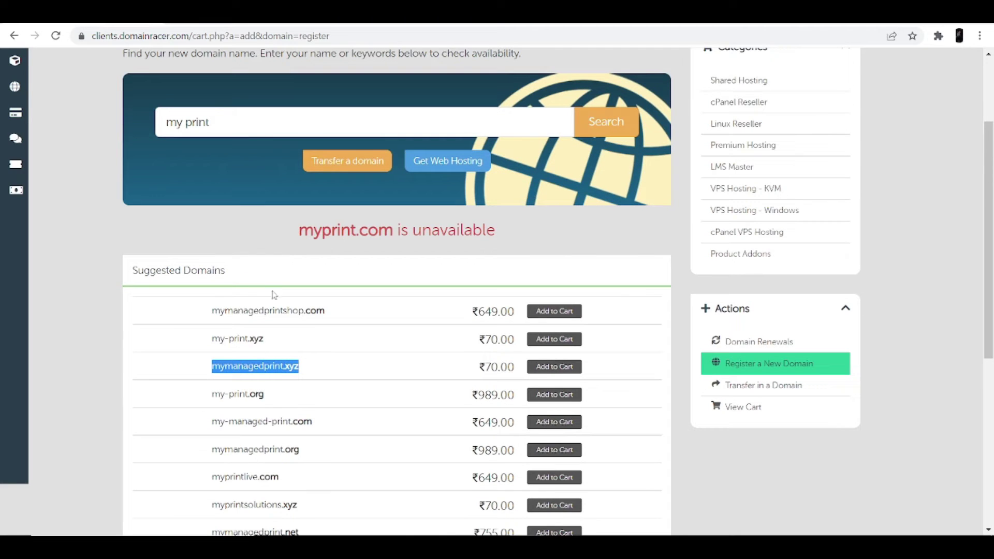
left_click_drag(212, 310, 347, 313)
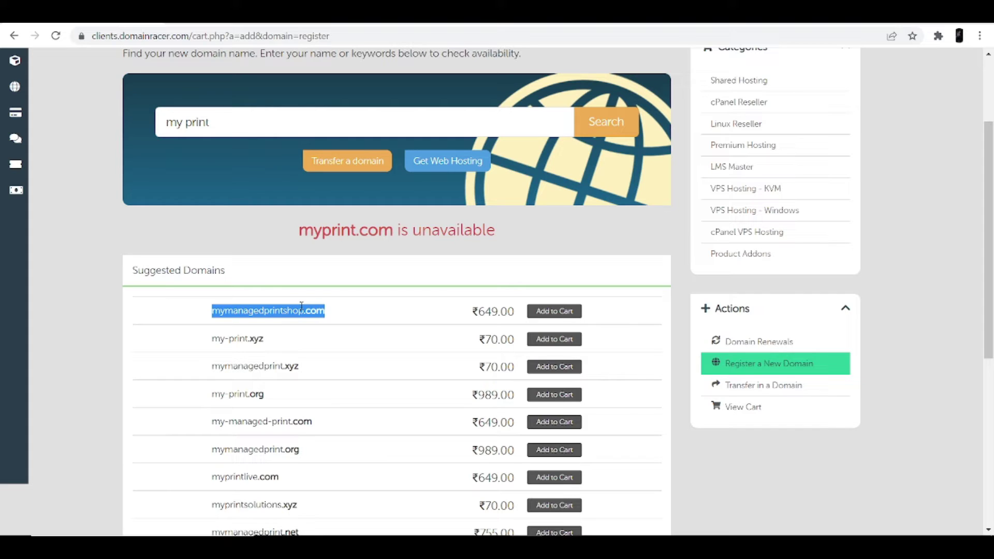
left_click(556, 312)
scroll(554, 311, "up", 3)
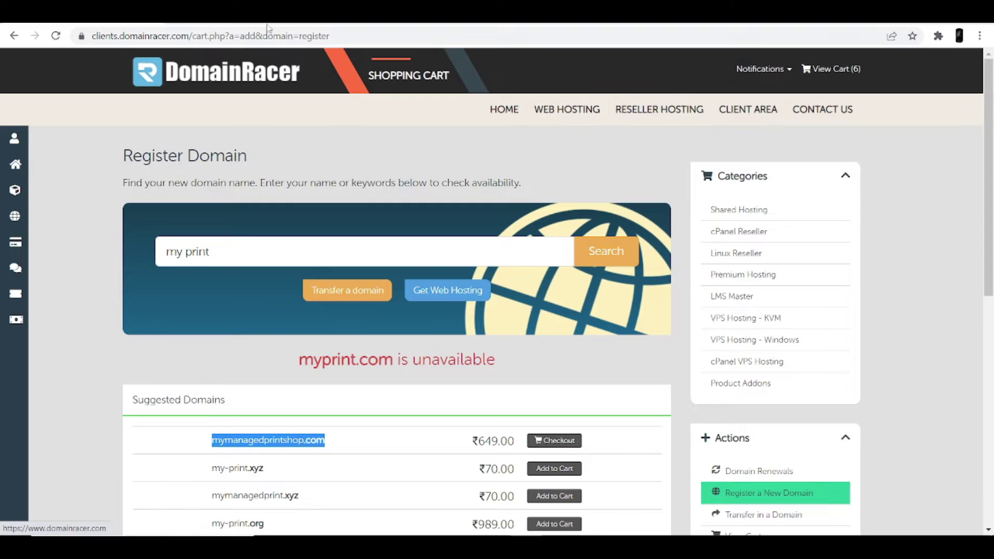
- In a new tab, open DomainRacer and sign in to the client area
key("ctrl+t")
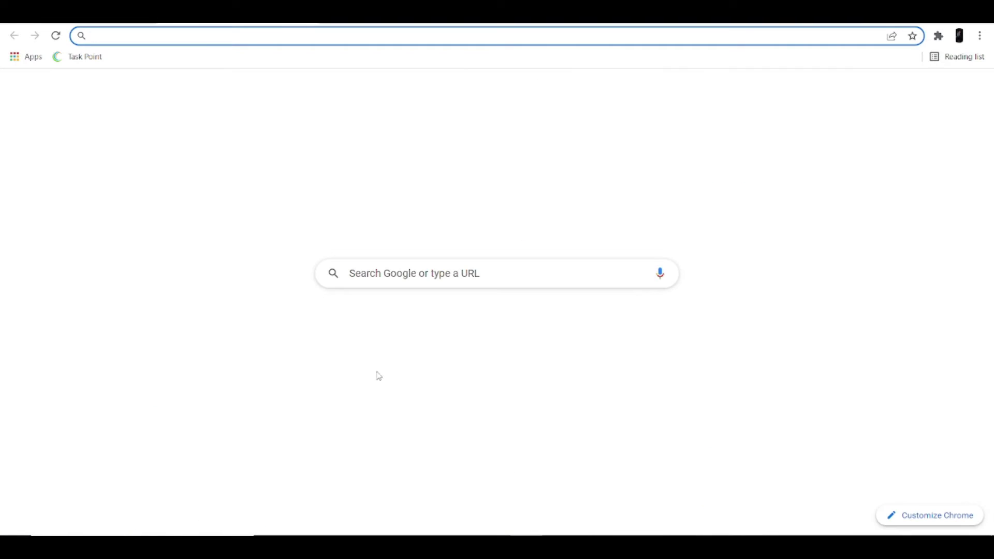
left_click(414, 345)
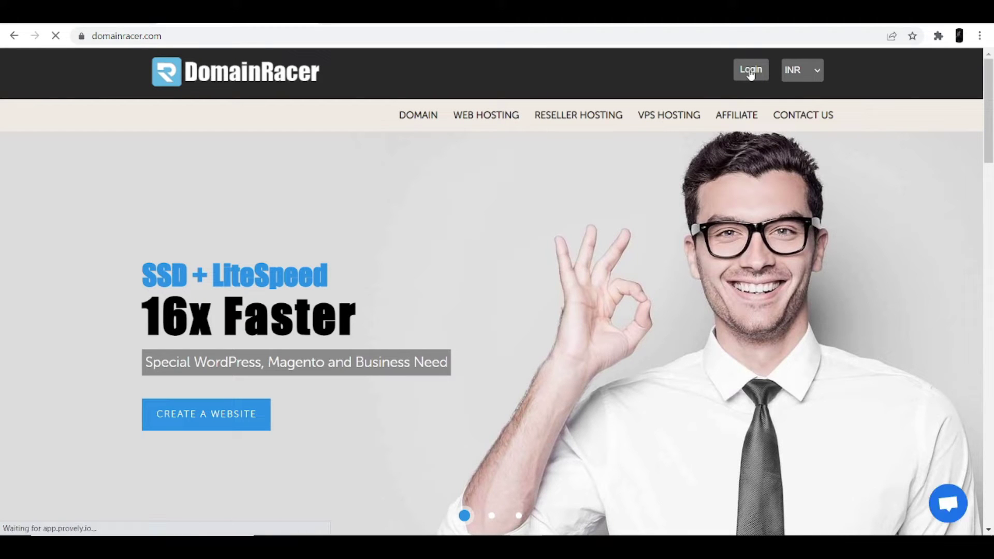
left_click(750, 71)
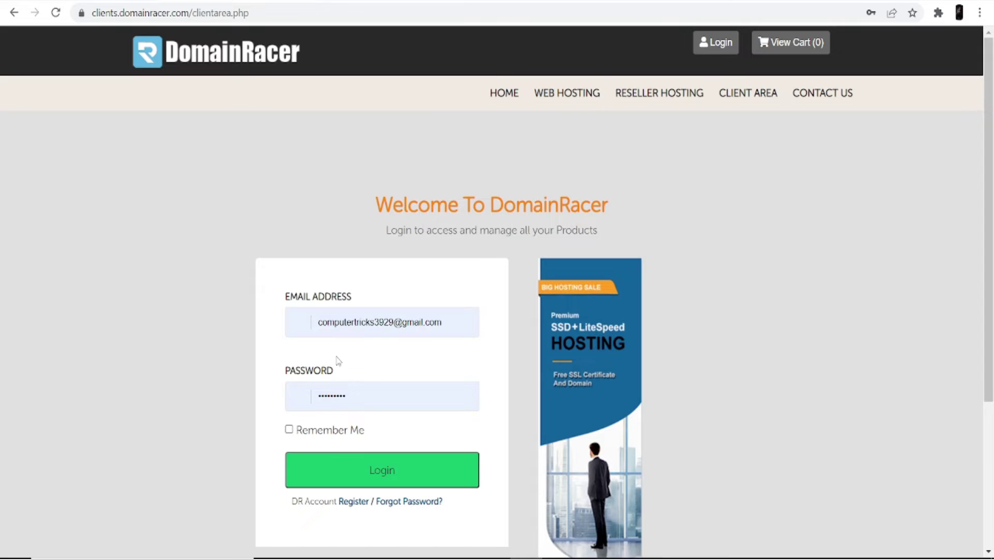
left_click(340, 471)
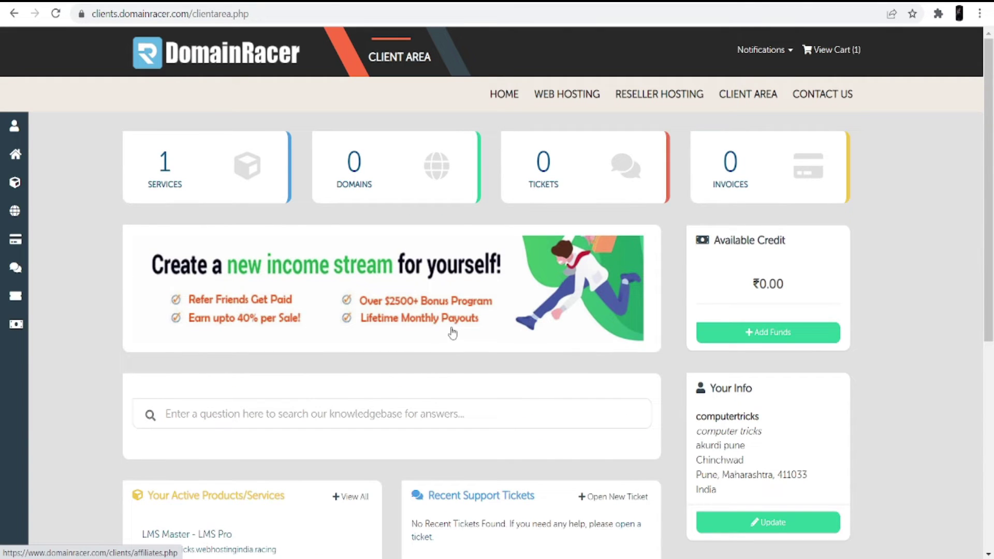
- Open the cPanel login page from the DomainRacer client area
scroll(419, 324, "down", 3)
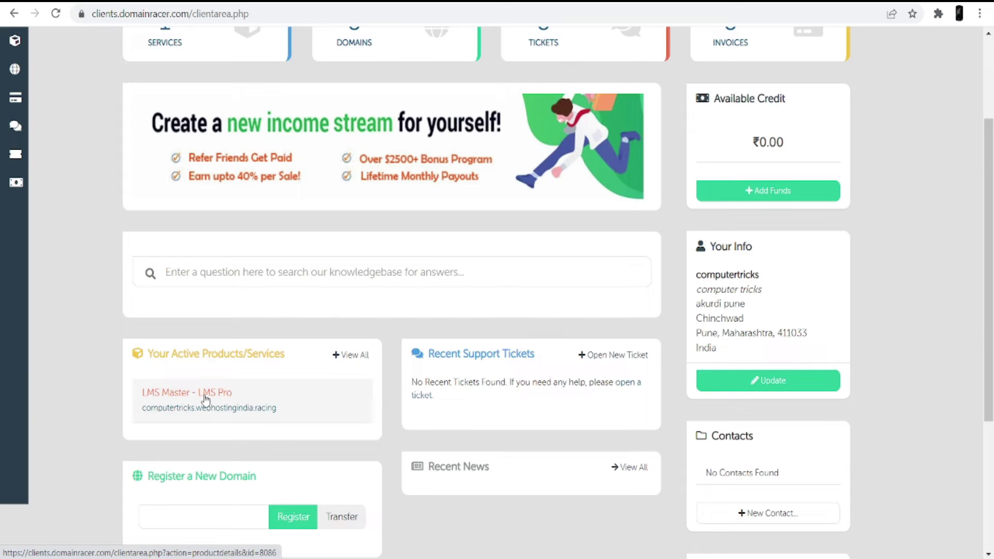
scroll(233, 393, "up", 3)
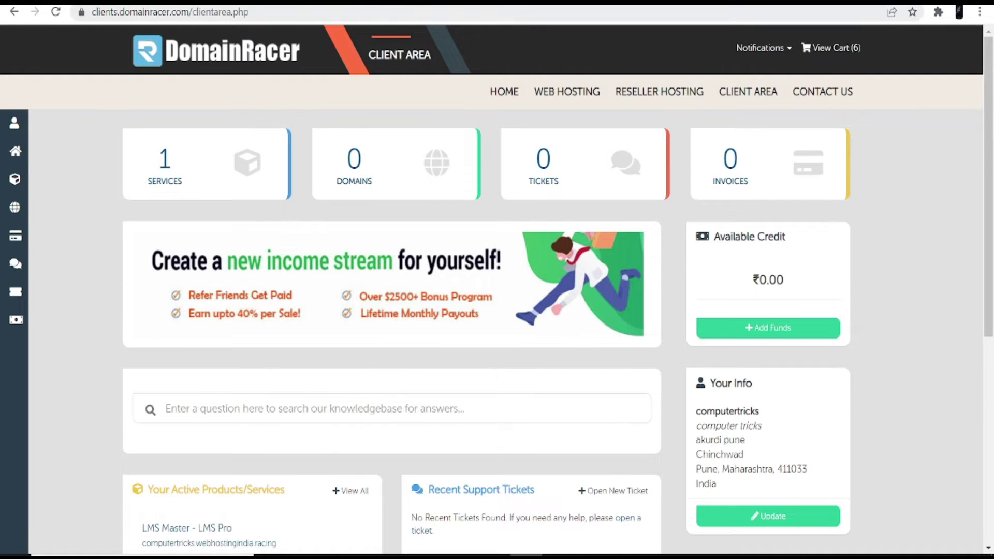
left_click(353, 361)
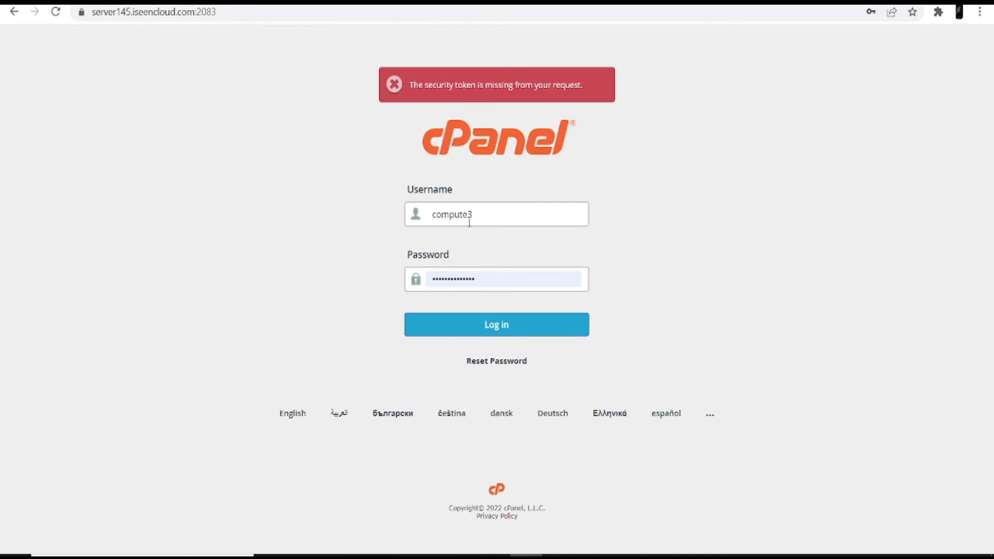
- Log in to cPanel and scroll the dashboard down to the Software section
left_click(481, 330)
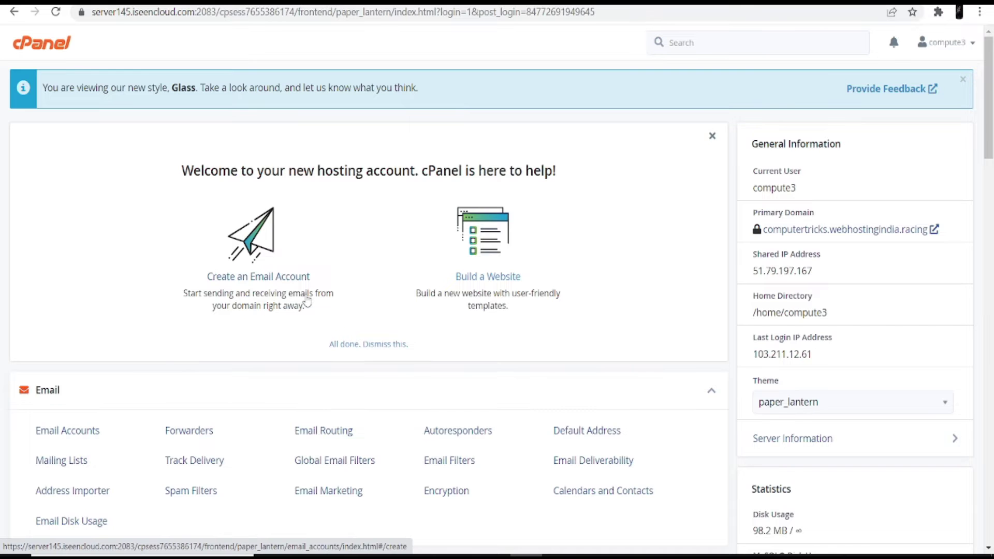
scroll(307, 300, "down", 10)
scroll(307, 300, "down", 7)
scroll(307, 300, "down", 8)
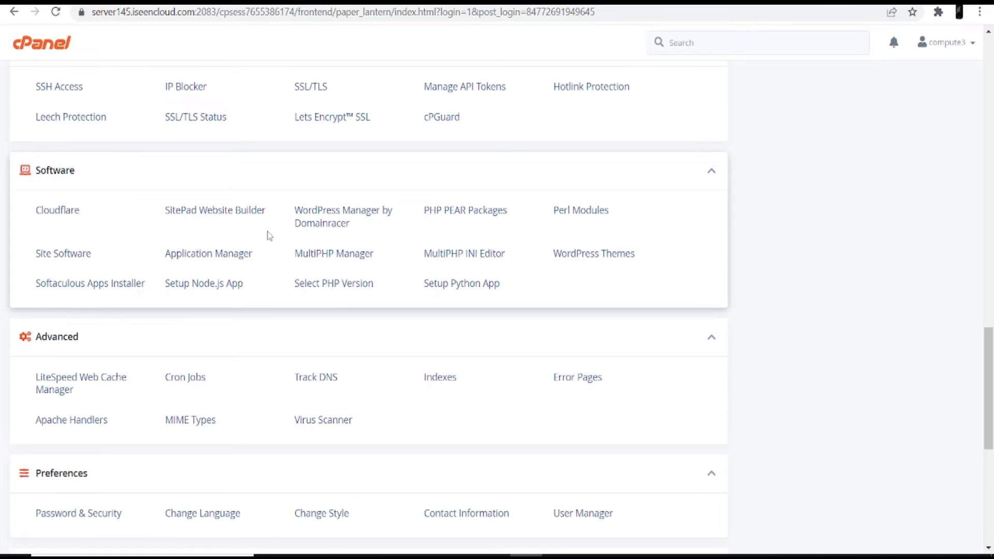
- Open 'WordPress Manager by Domainracer', which shows no installations, and start a new install
left_click(344, 217)
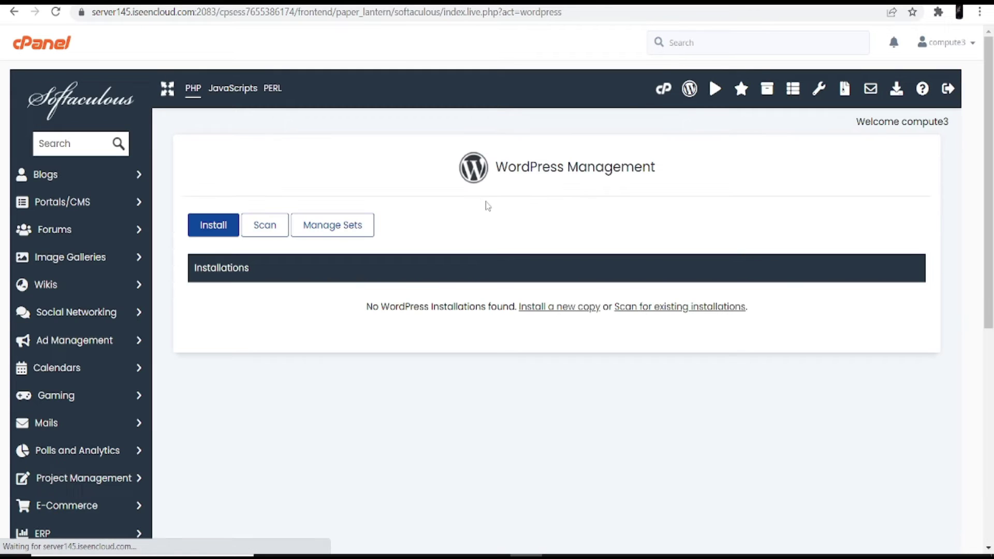
left_click_drag(496, 169, 682, 151)
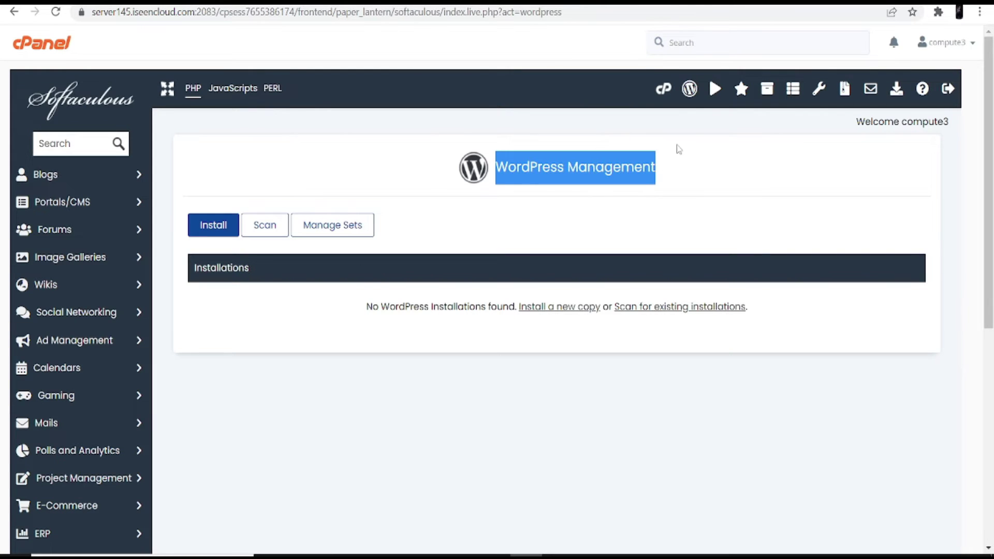
left_click(464, 210)
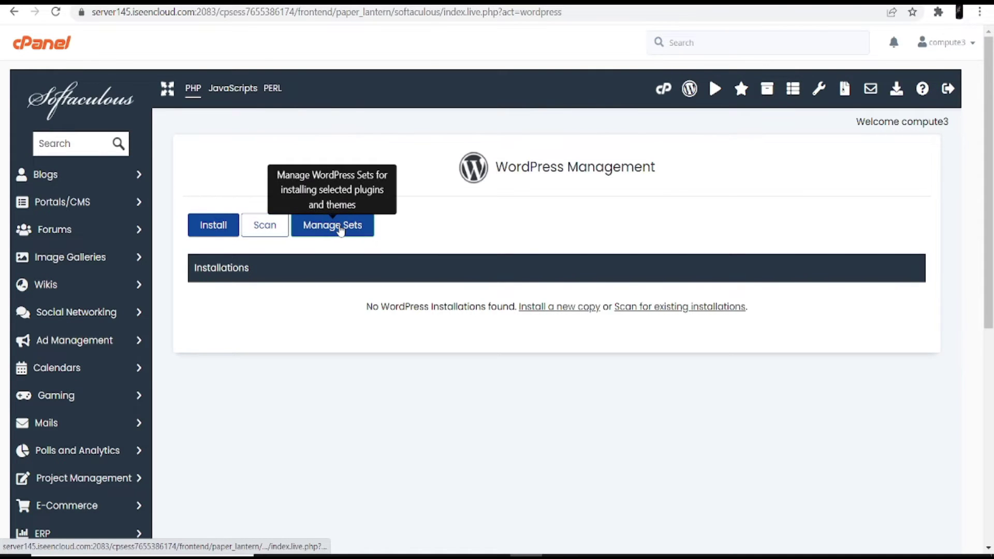
left_click(219, 228)
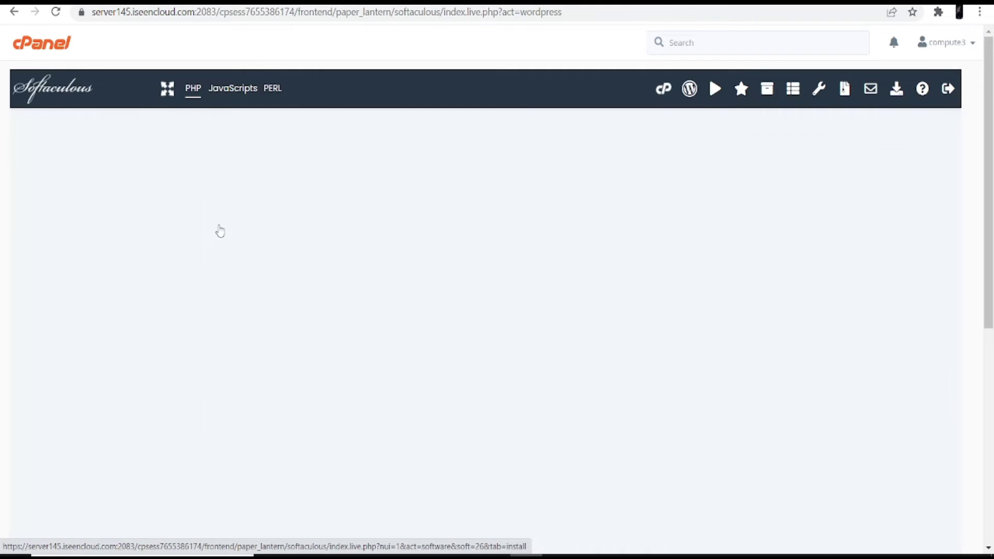
scroll(368, 329, "down", 3)
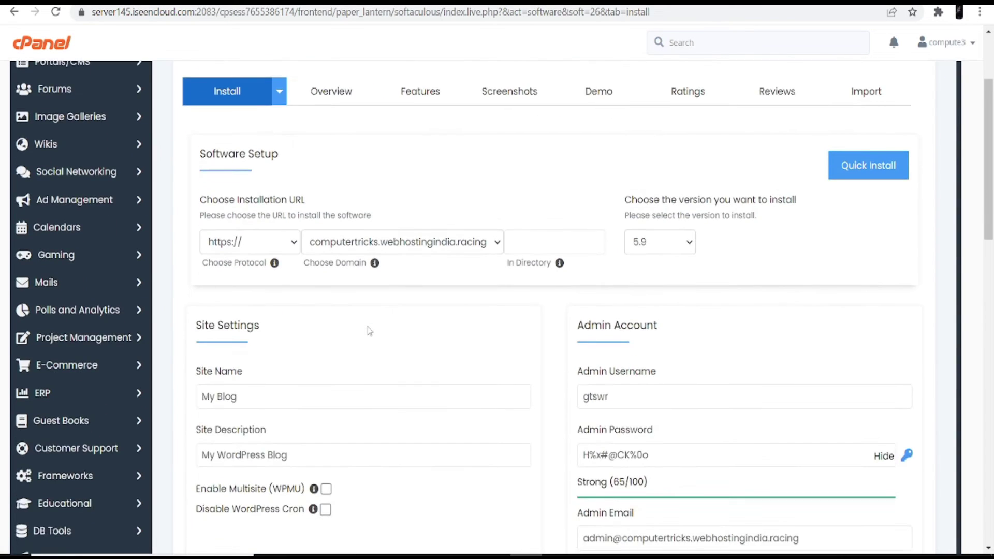
scroll(368, 328, "up", 3)
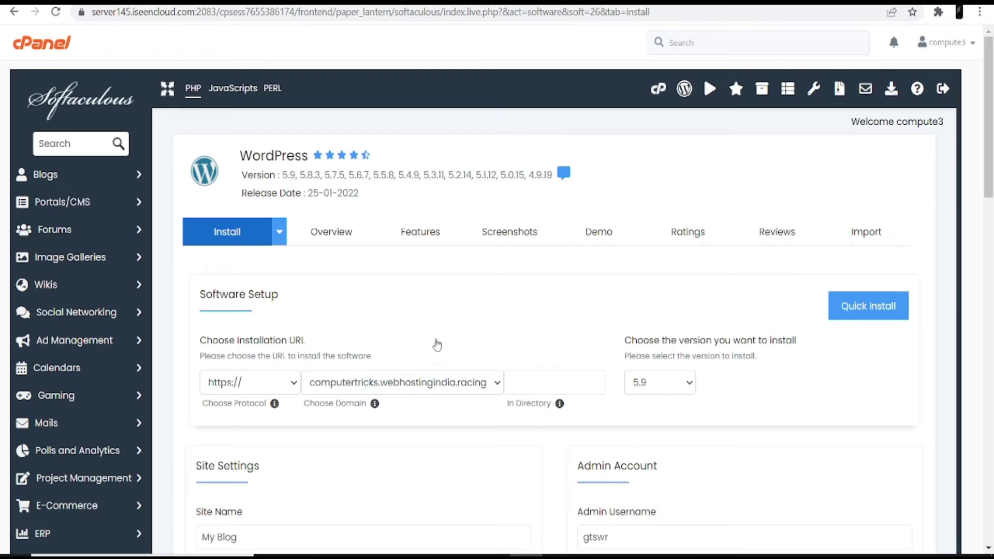
scroll(453, 352, "down", 1)
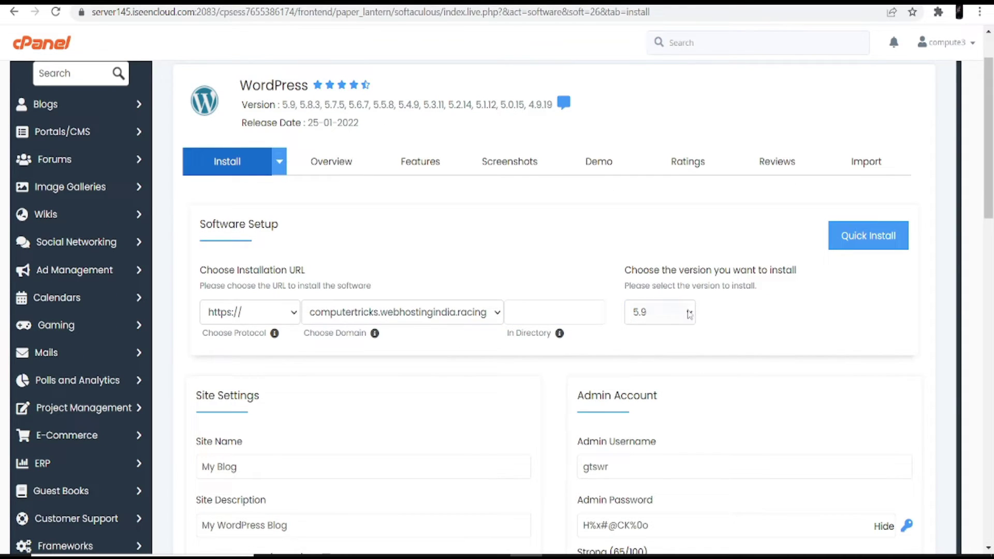
left_click(689, 314)
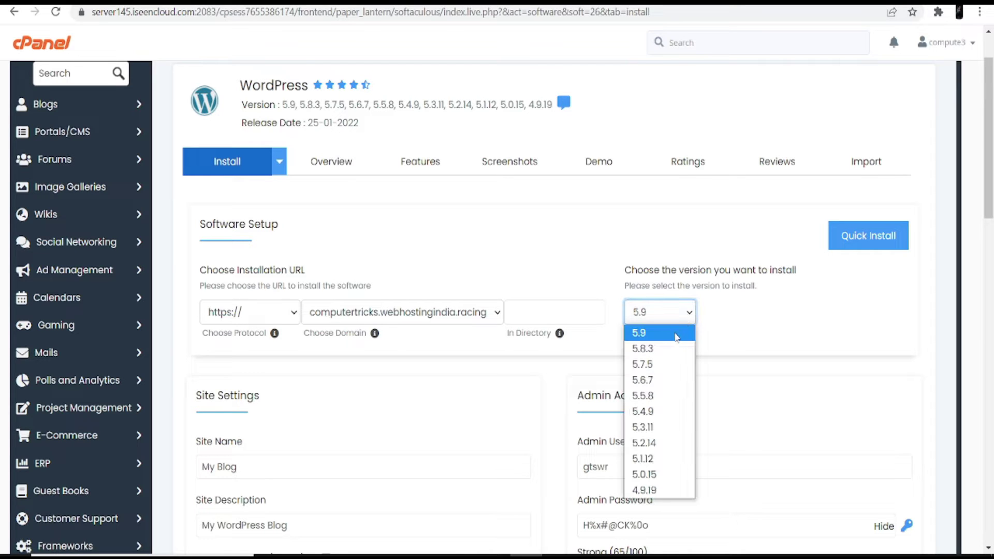
scroll(691, 178, "down", 3)
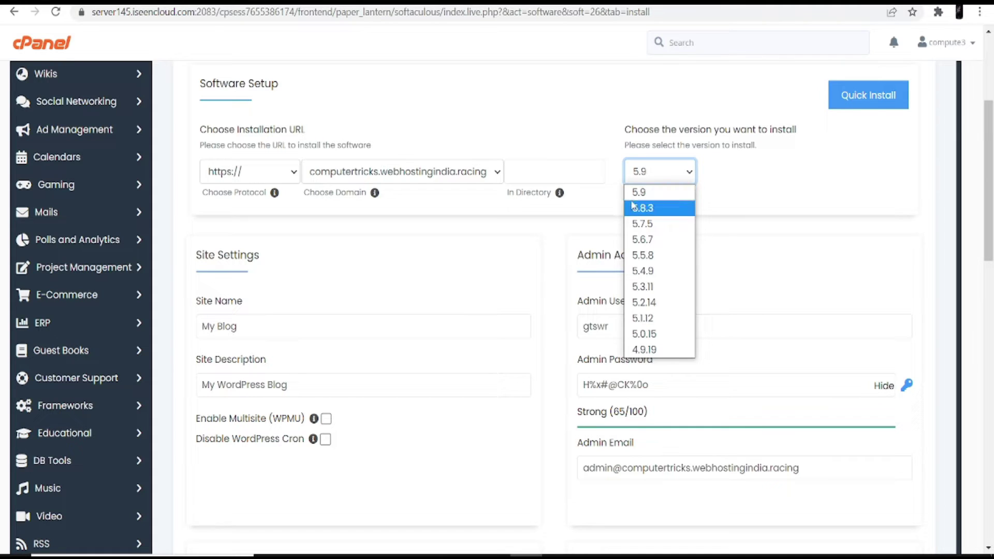
left_click(489, 264)
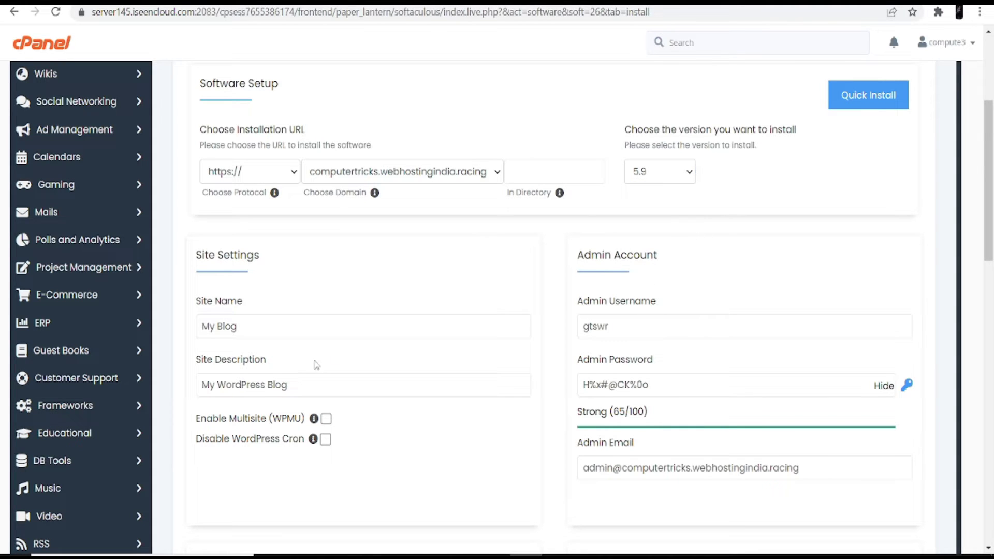
left_click(292, 335)
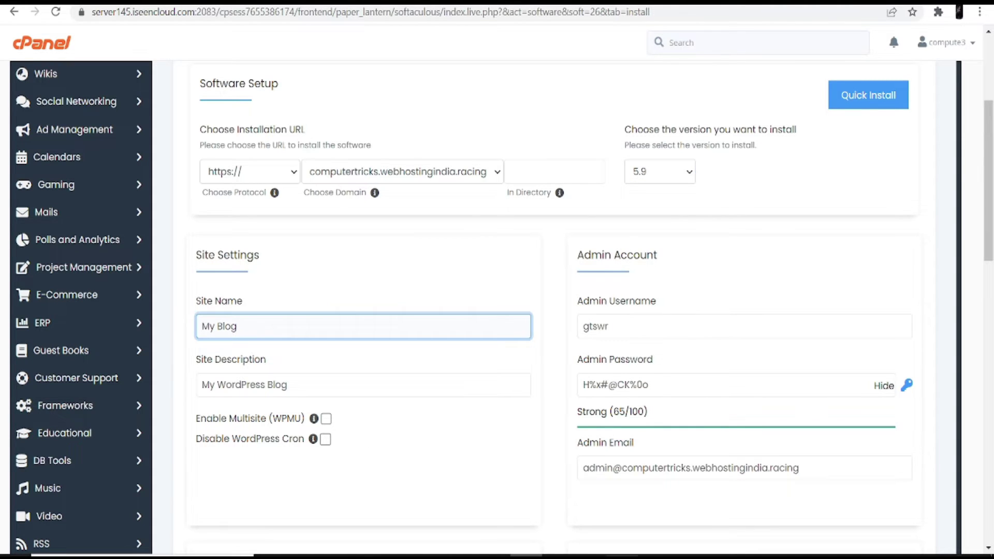
- Set the site name to 'My Custom Printing' and description to 'Hey this is my printing site'
key("BackSpace")
key("BackSpace")
key("BackSpace")
key("BackSpace")
type("C")
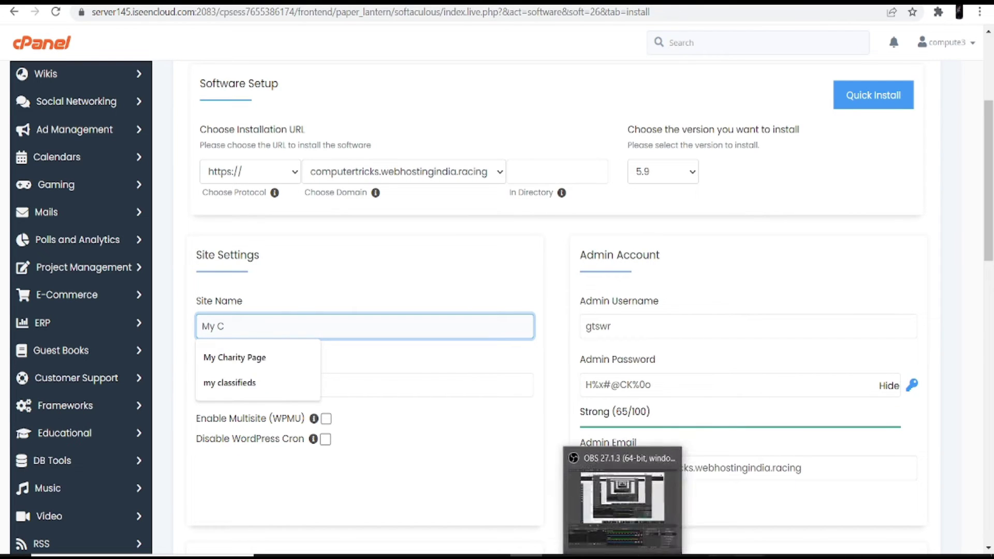
type("ustom Printin")
type("g")
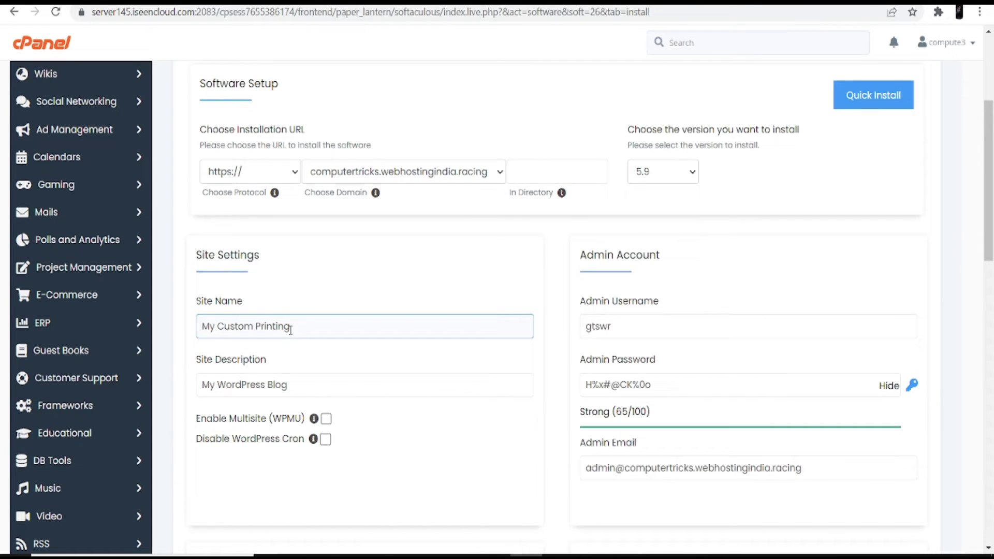
left_click_drag(295, 384, 182, 391)
key("BackSpace")
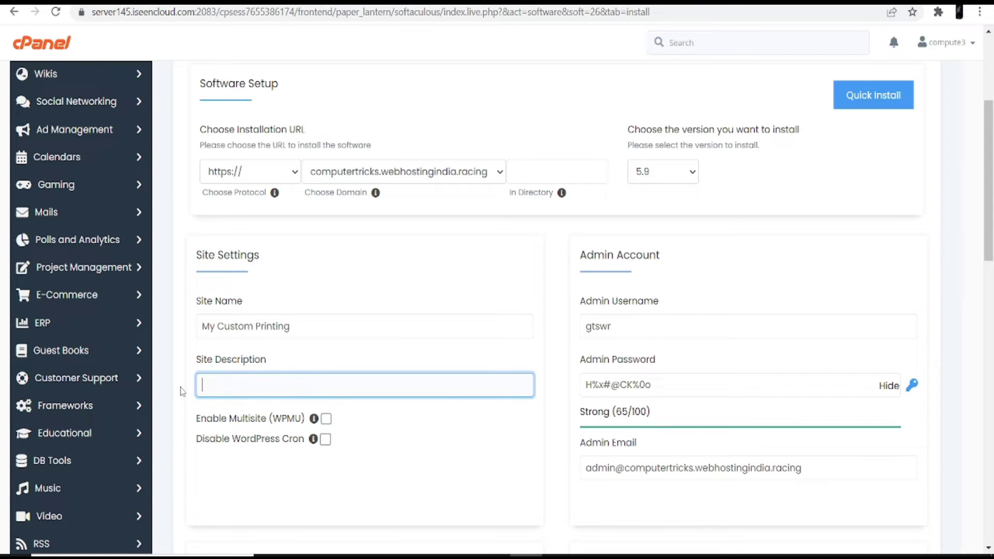
type("Hey ")
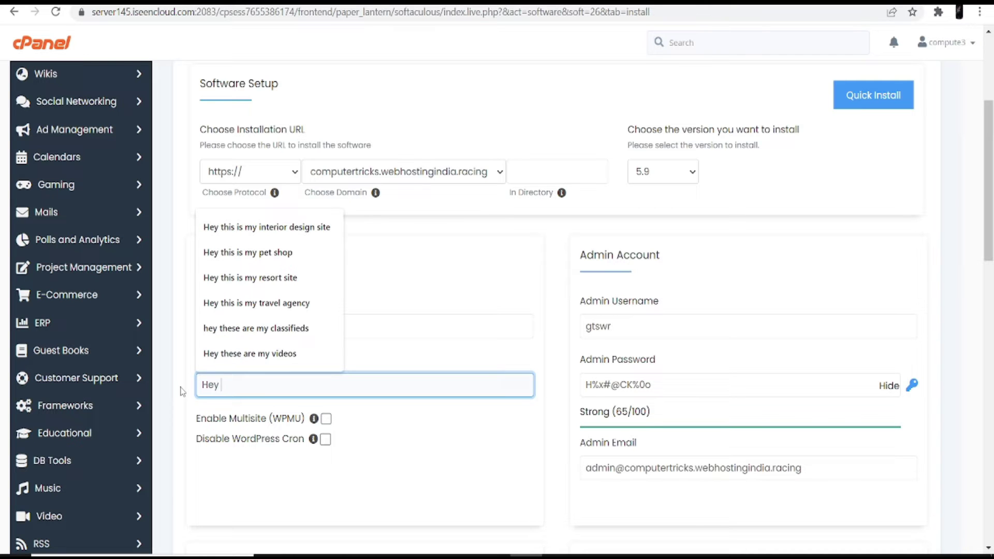
type("this is my printing site")
- Replace the admin username with a saved one and enter a new admin password
left_click(606, 326)
double_click(605, 326)
key("BackSpace")
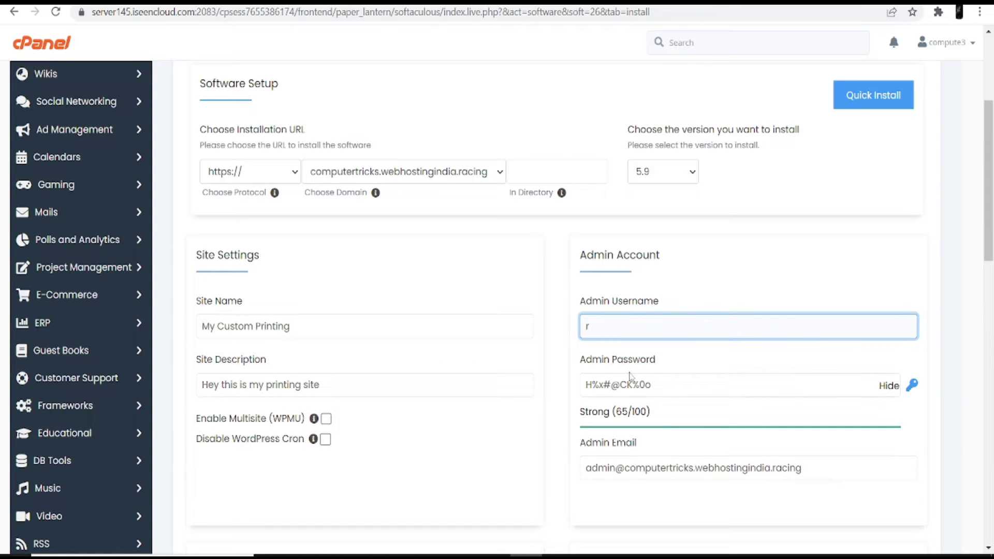
type("r")
left_click_drag(653, 387, 551, 394)
key("BackSpace")
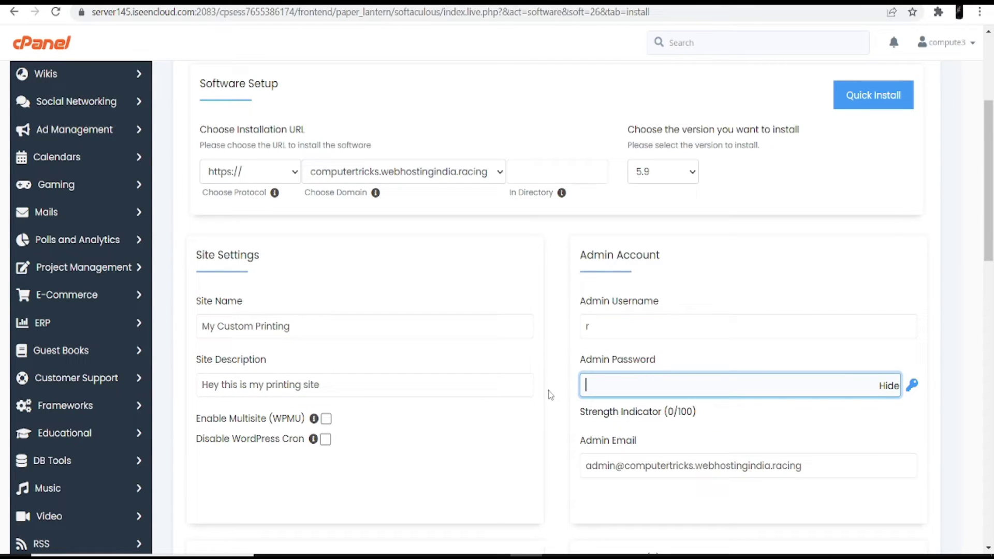
left_click(605, 330)
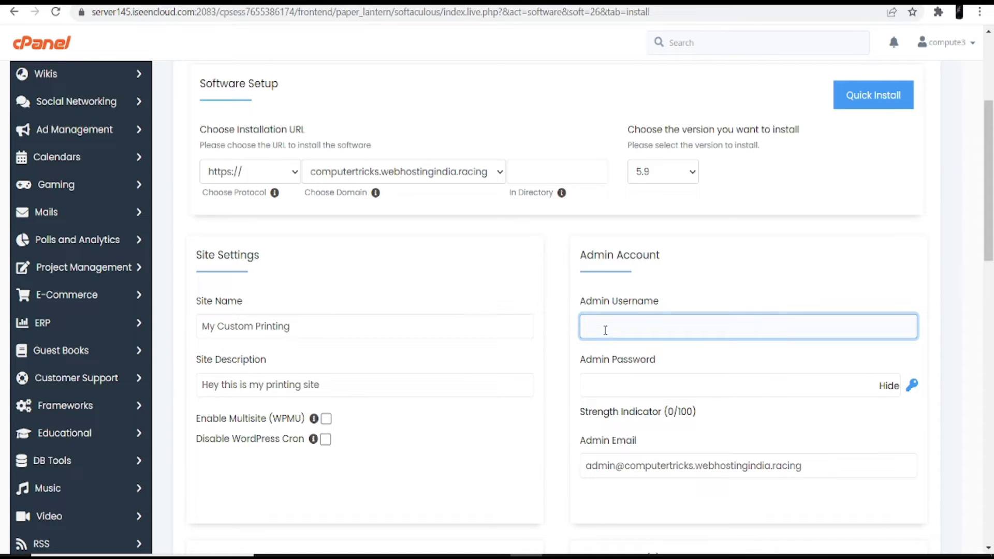
left_click(605, 330)
left_click(607, 356)
left_click(626, 374)
type("admin")
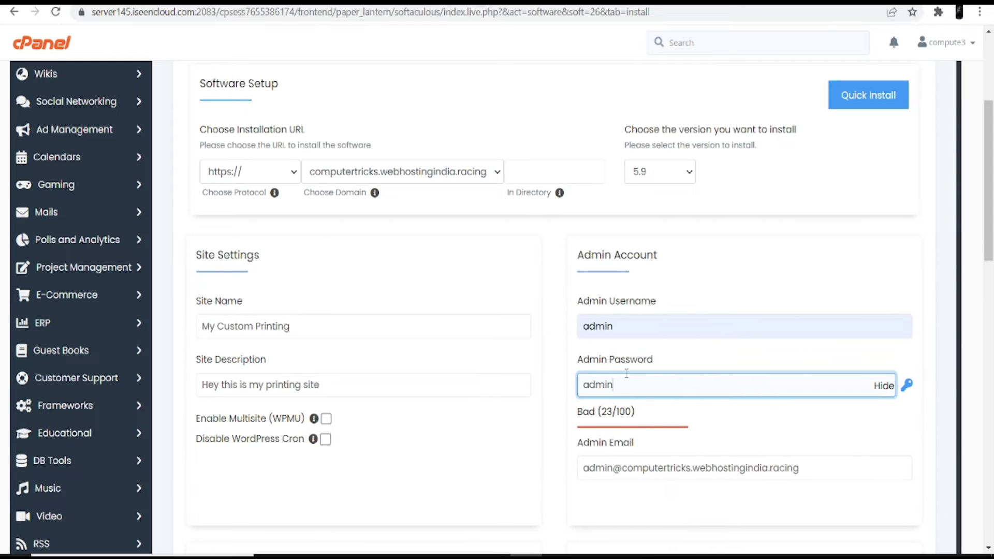
scroll(532, 304, "down", 4)
scroll(405, 306, "down", 3)
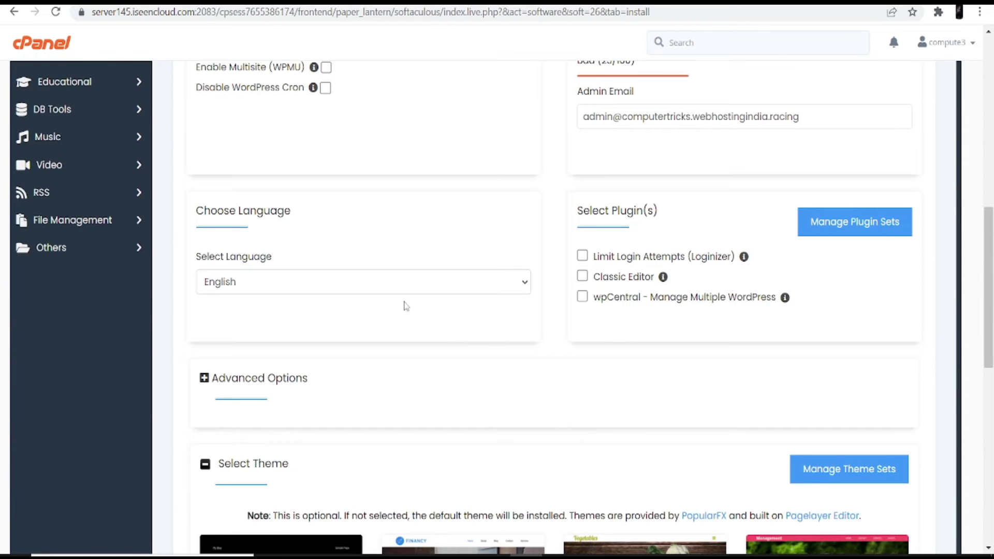
scroll(546, 409, "down", 4)
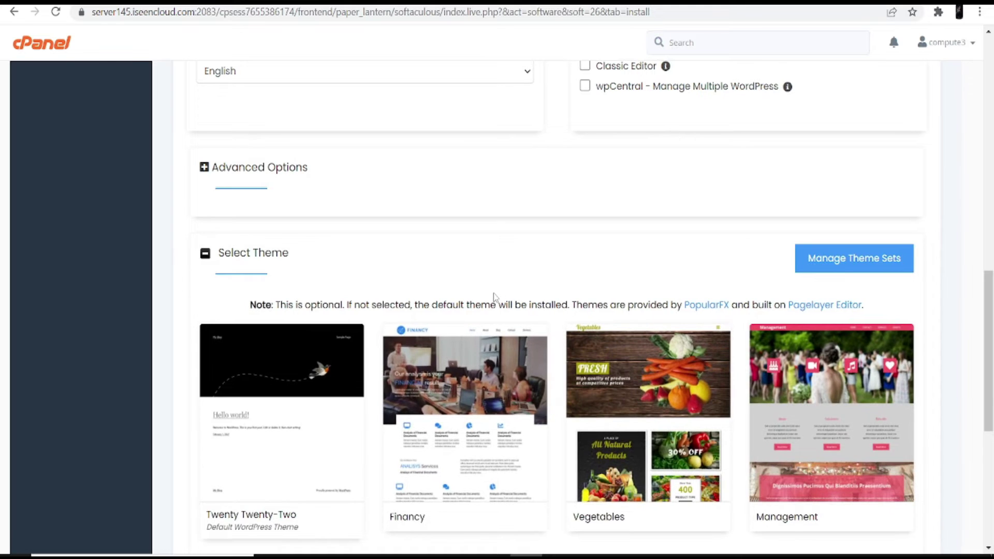
- Show all themes to list the full gallery, including LegalPad, Academy, Diving and Wedding
scroll(494, 296, "down", 3)
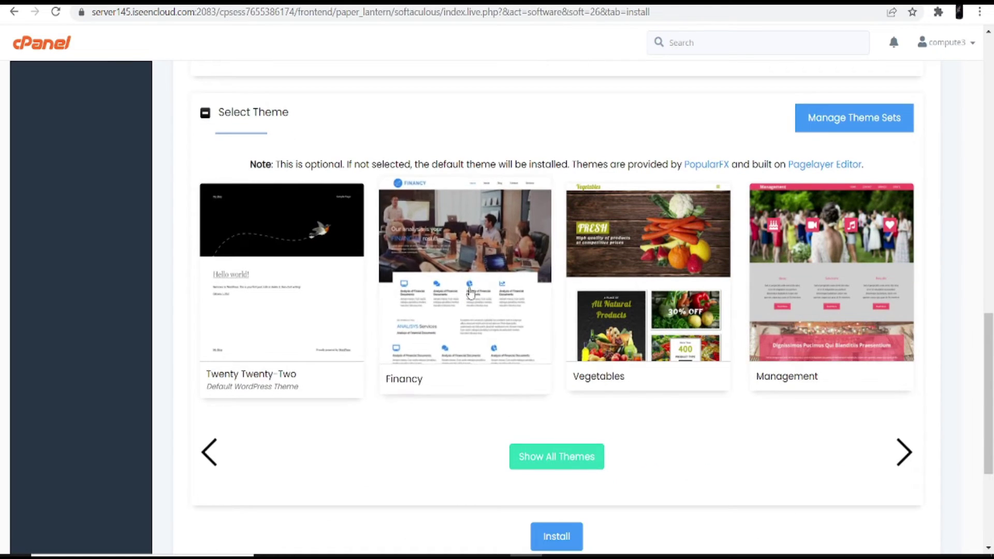
left_click(540, 457)
scroll(399, 267, "up", 5)
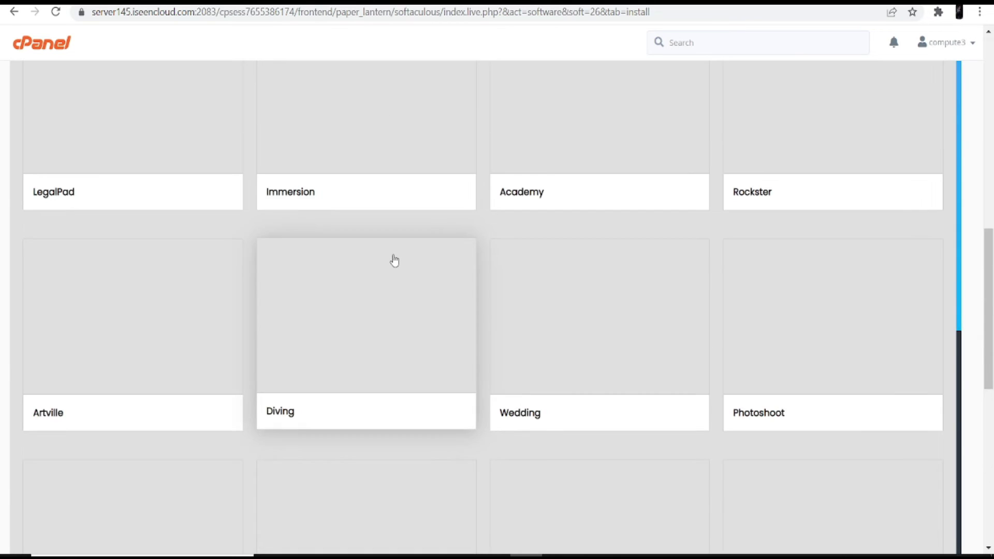
scroll(395, 261, "up", 5)
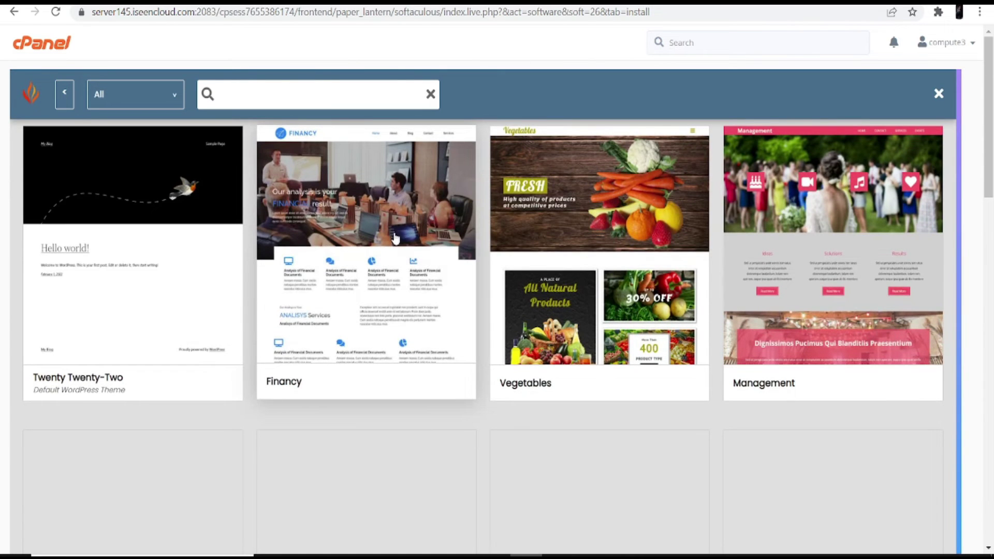
- Search the theme gallery for 'print' with the category filter on All
left_click(330, 102)
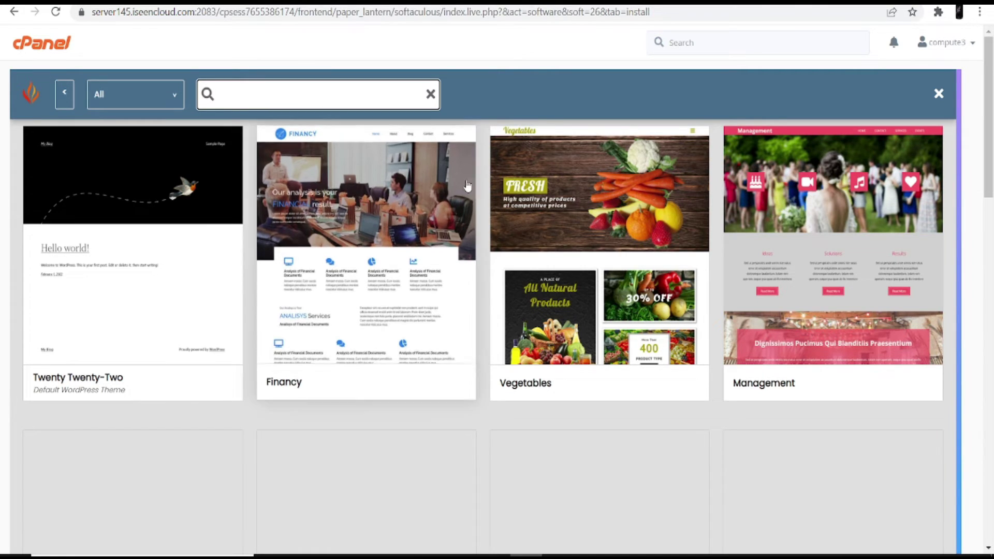
type("print")
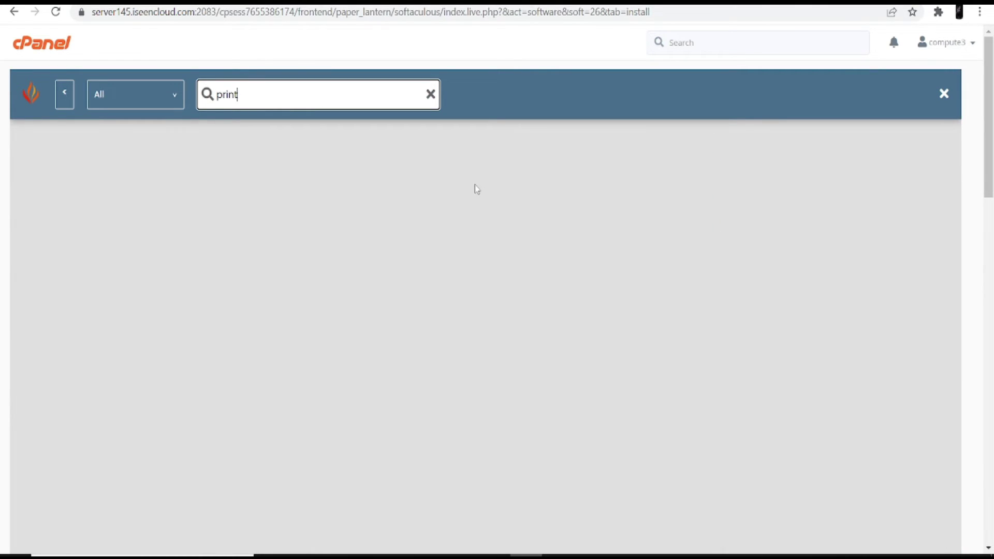
left_click(175, 92)
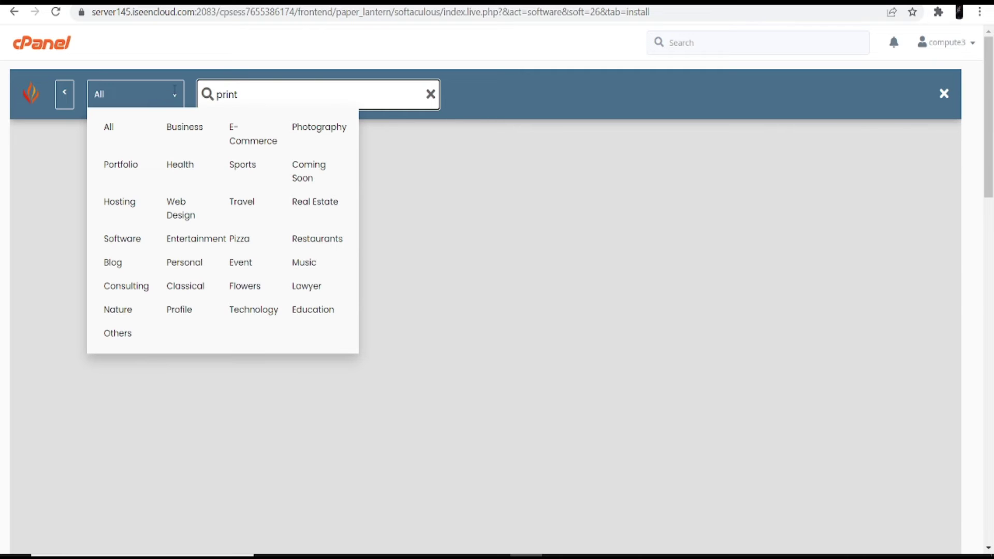
left_click(109, 131)
left_click(110, 133)
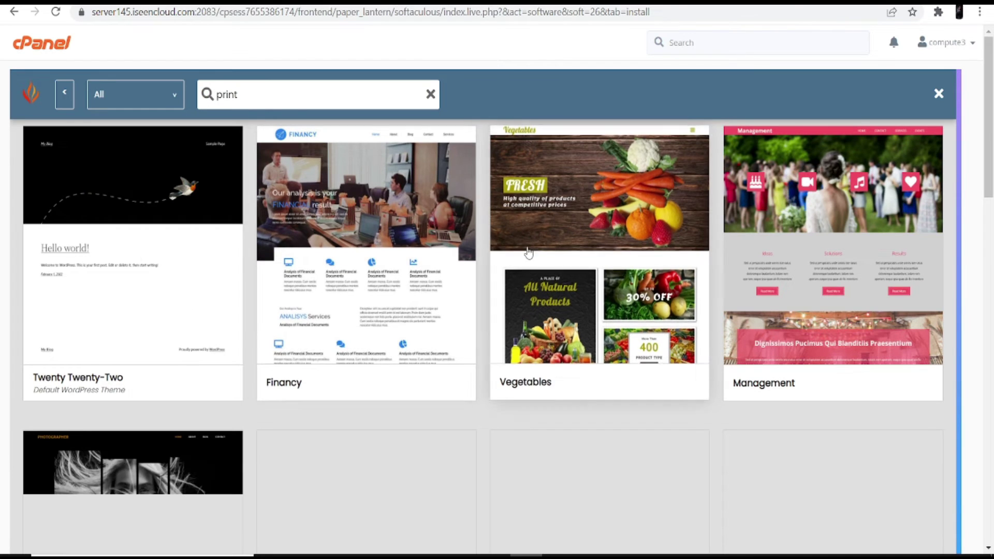
scroll(468, 358, "down", 15)
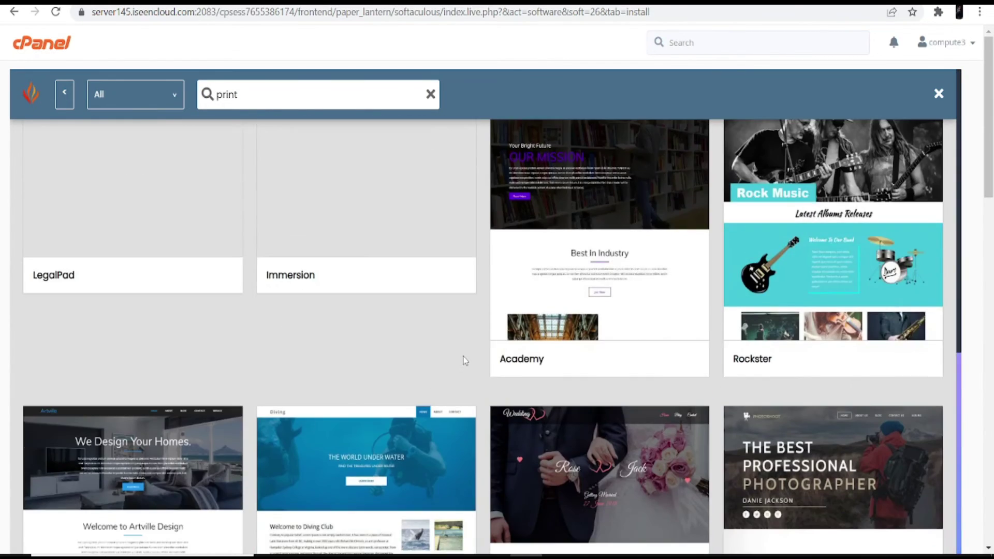
scroll(464, 361, "down", 10)
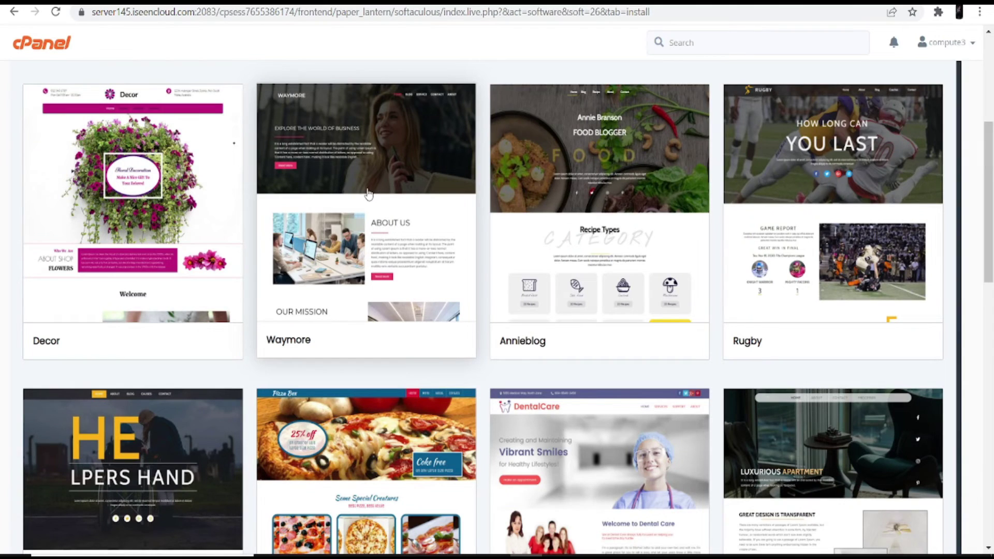
- Select the Waymore theme and accept its image copyright notice
left_click(364, 190)
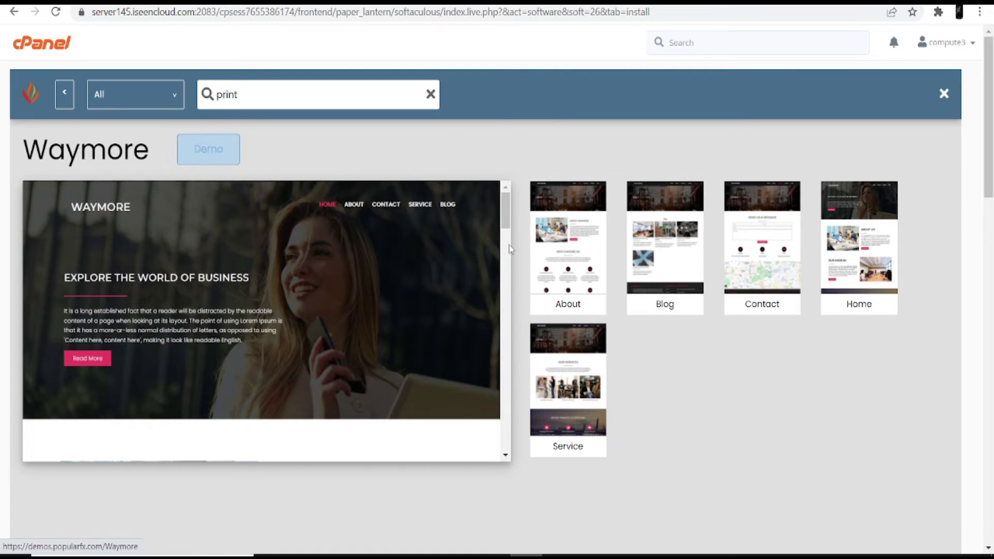
scroll(648, 276, "down", 10)
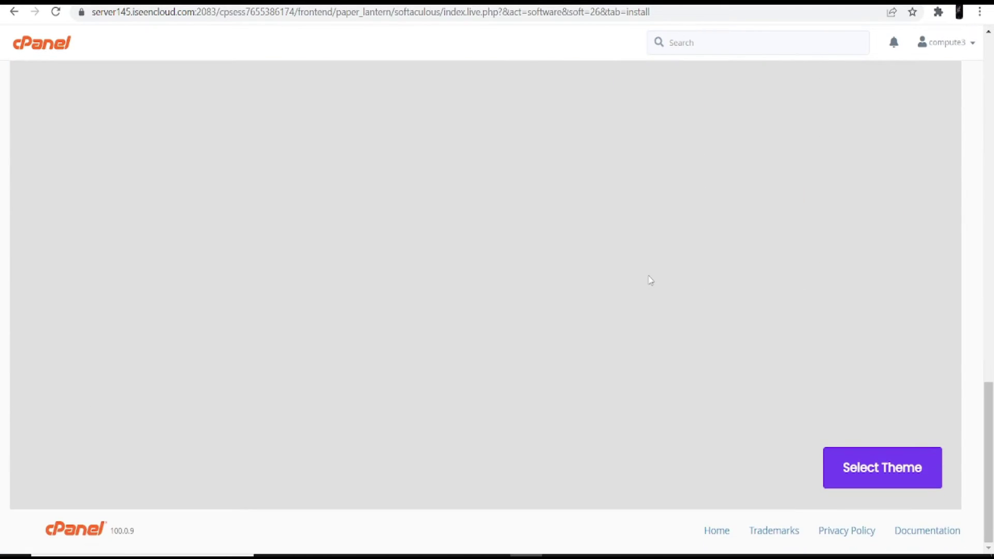
left_click(863, 475)
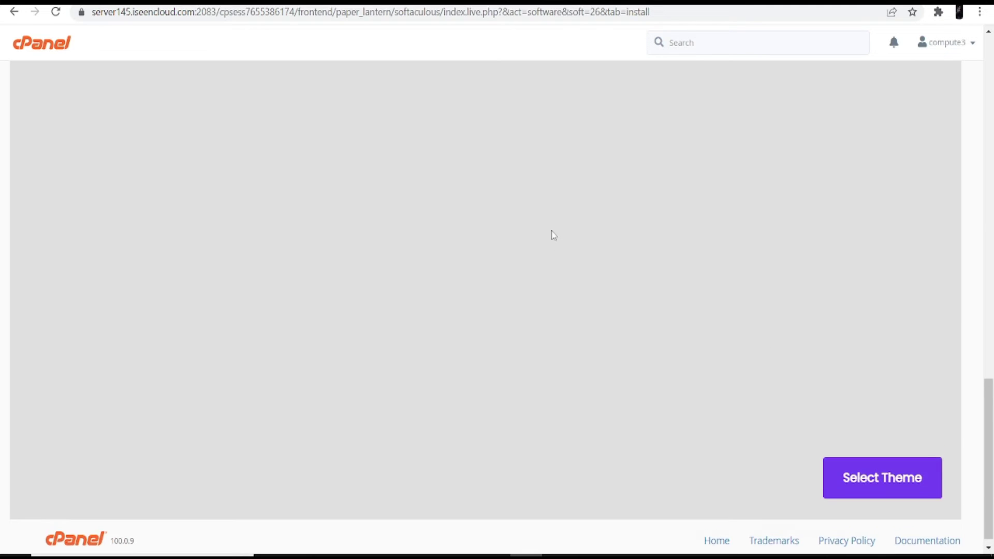
left_click(582, 305)
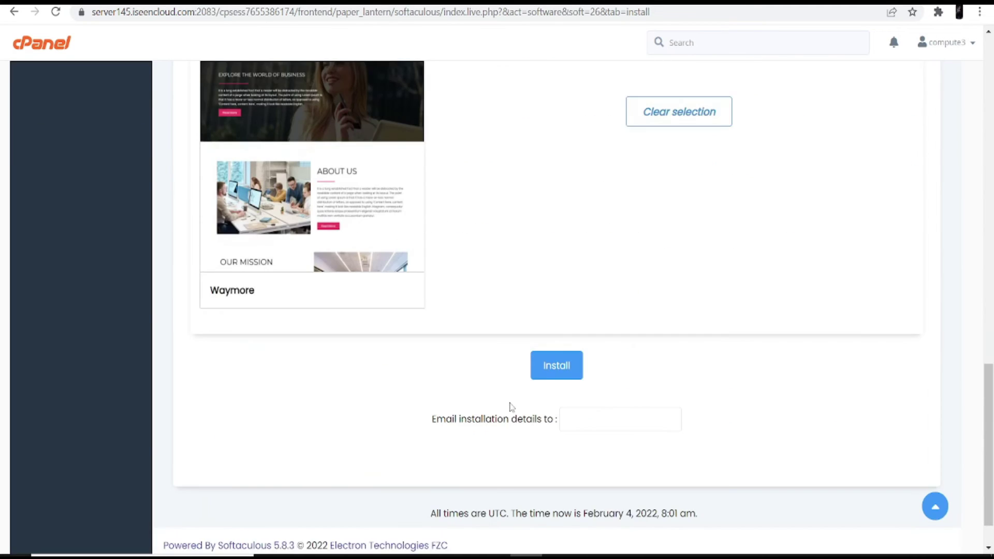
- Install WordPress and confirm success at computertricks.webhostingindia.racing with its wp-admin URL
left_click(553, 311)
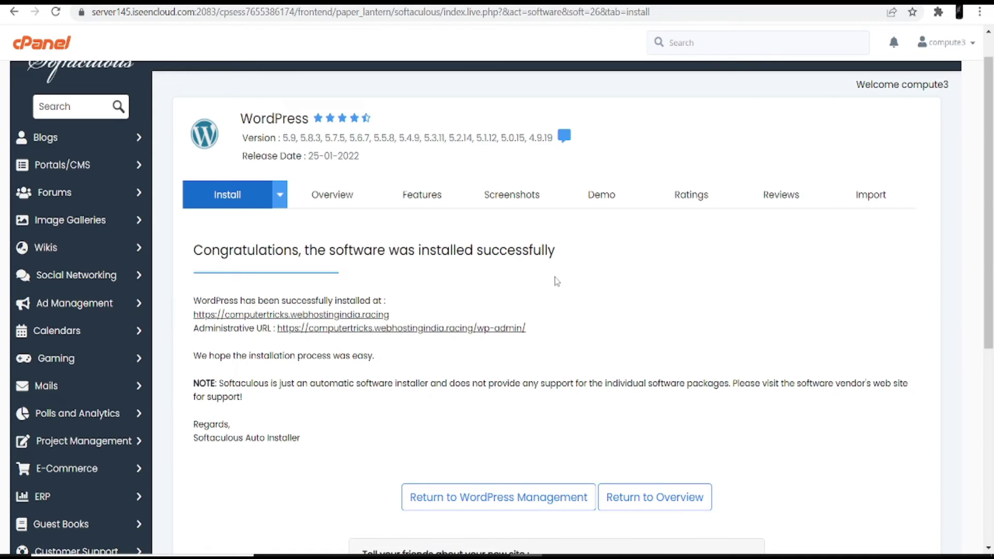
left_click_drag(196, 252, 562, 255)
left_click(564, 284)
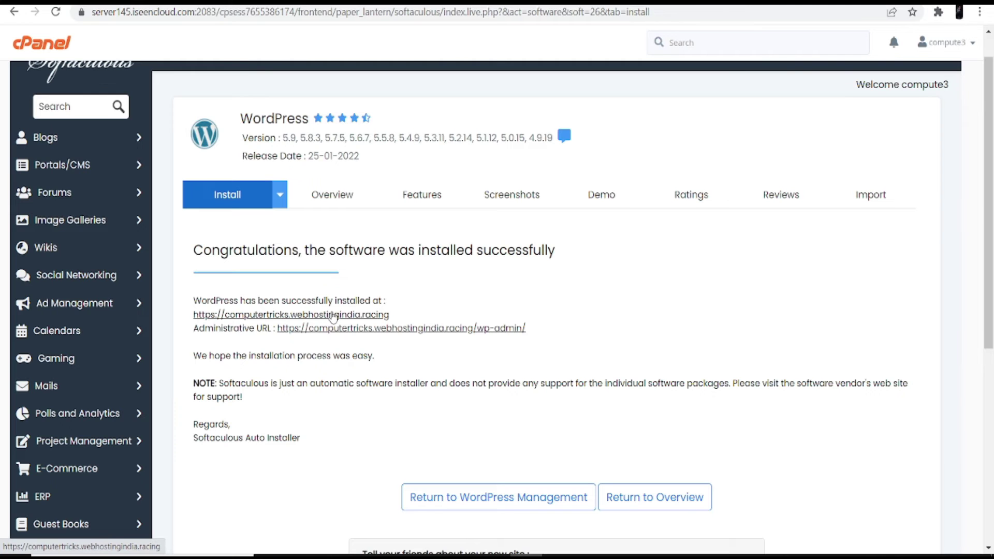
left_click(334, 316)
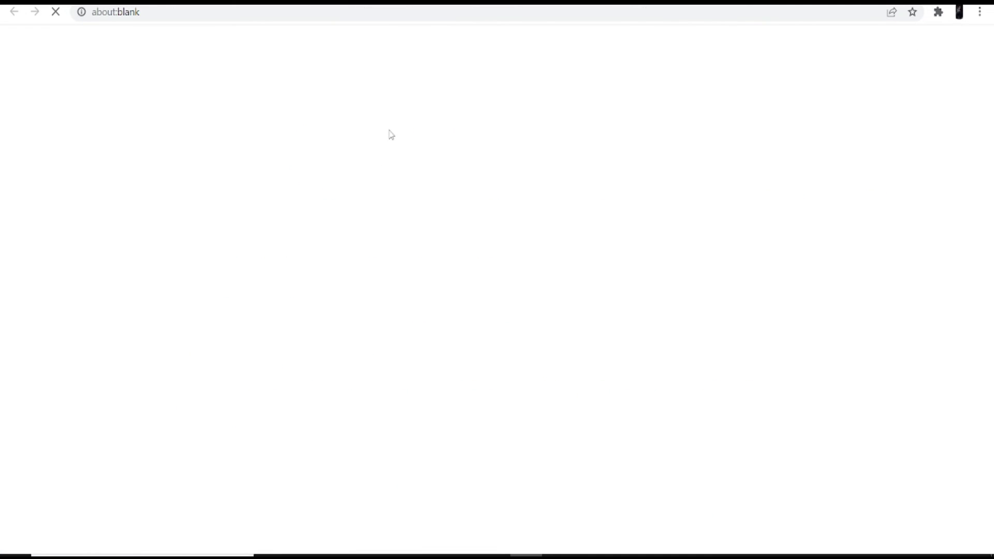
scroll(486, 165, "down", 15)
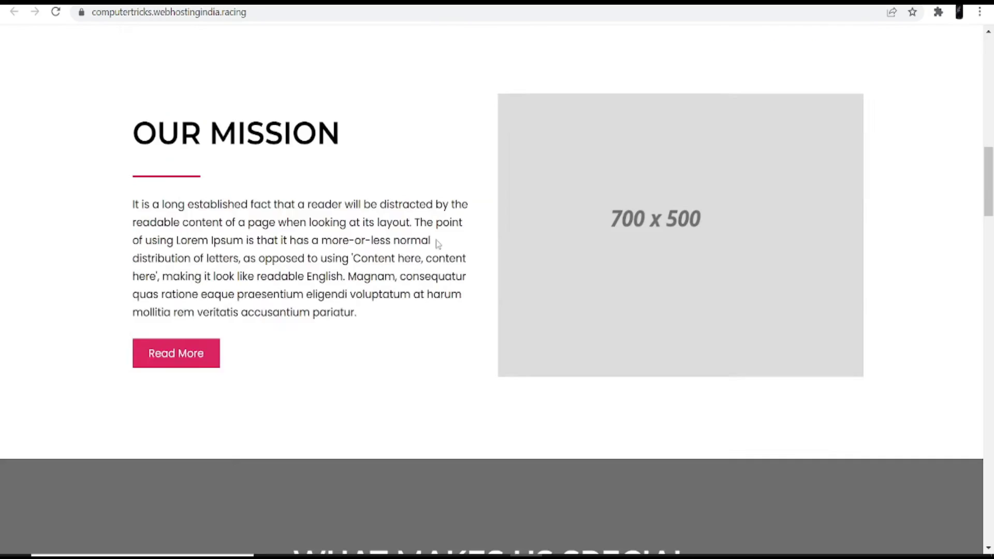
scroll(428, 277, "up", 12)
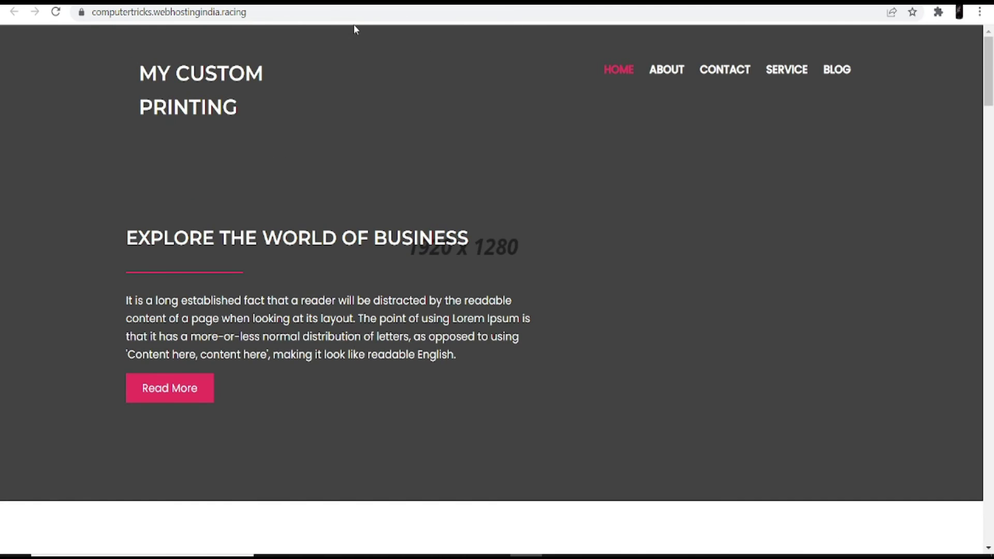
key("ctrl+w")
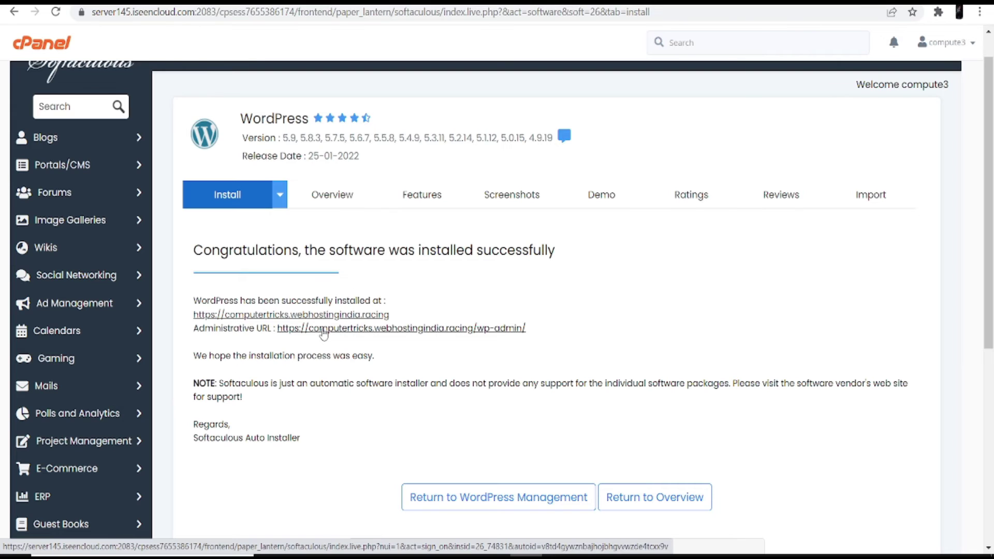
- Log in to the My Custom Printing admin dashboard via the Administrative URL and look over its sidebar menus
left_click(324, 334)
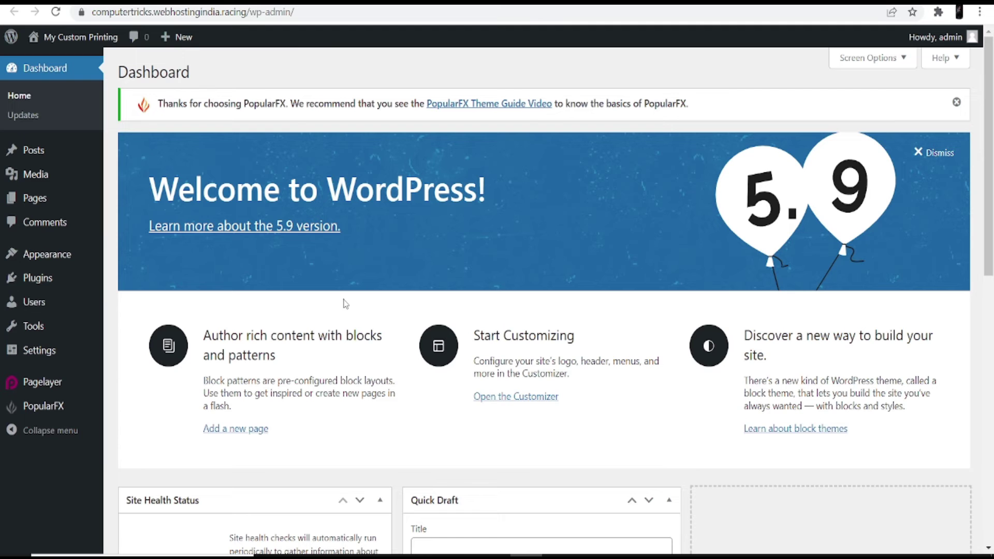
scroll(345, 304, "down", 11)
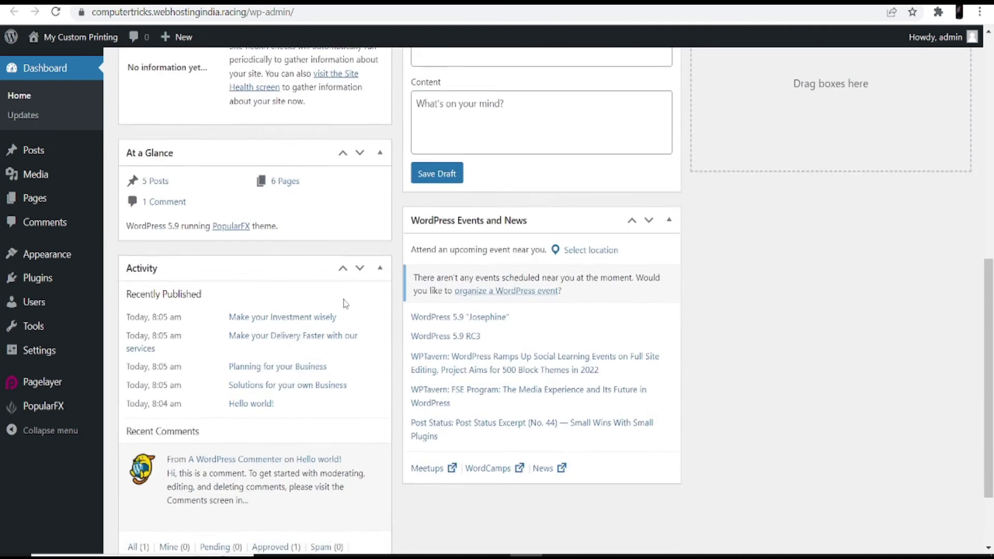
scroll(346, 304, "up", 11)
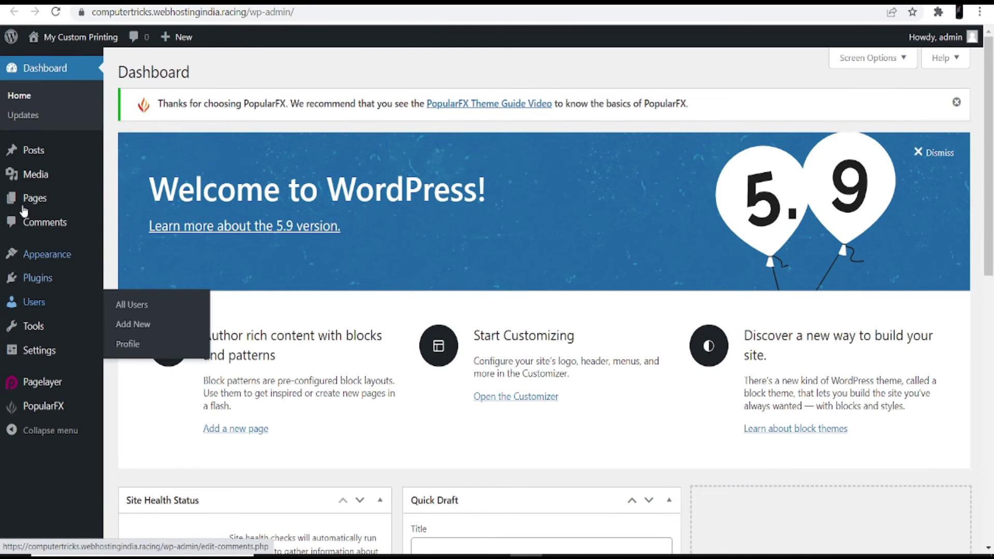
mouse_move(33, 149)
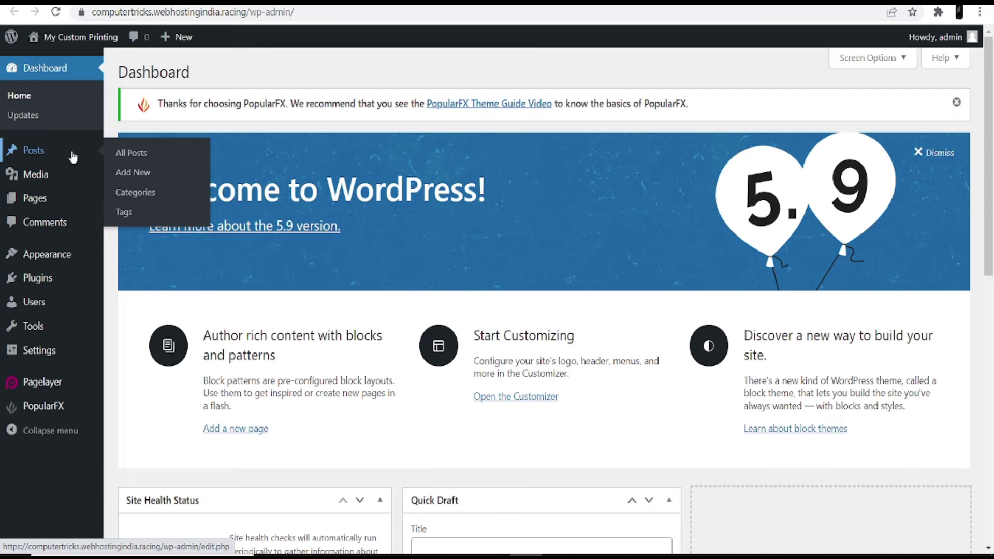
mouse_move(60, 202)
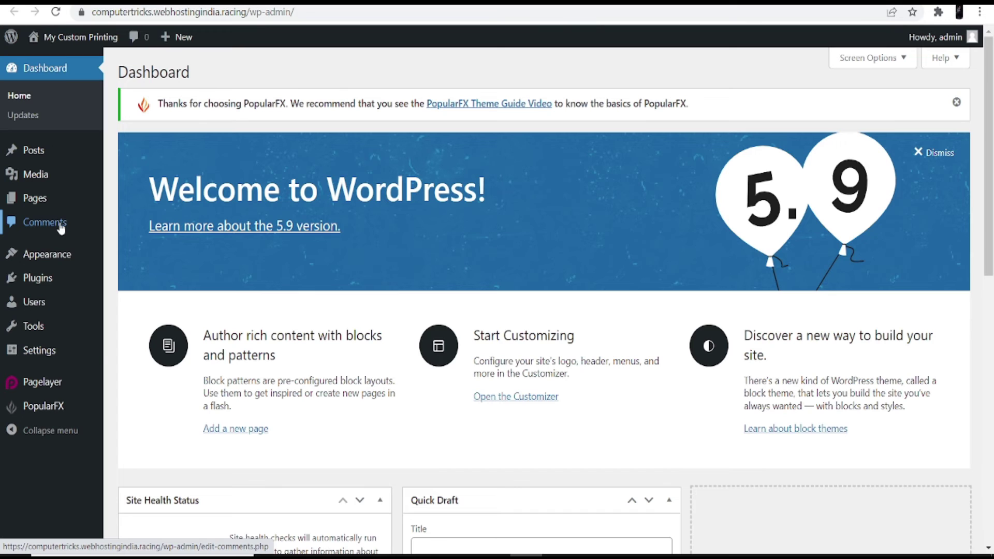
mouse_move(52, 306)
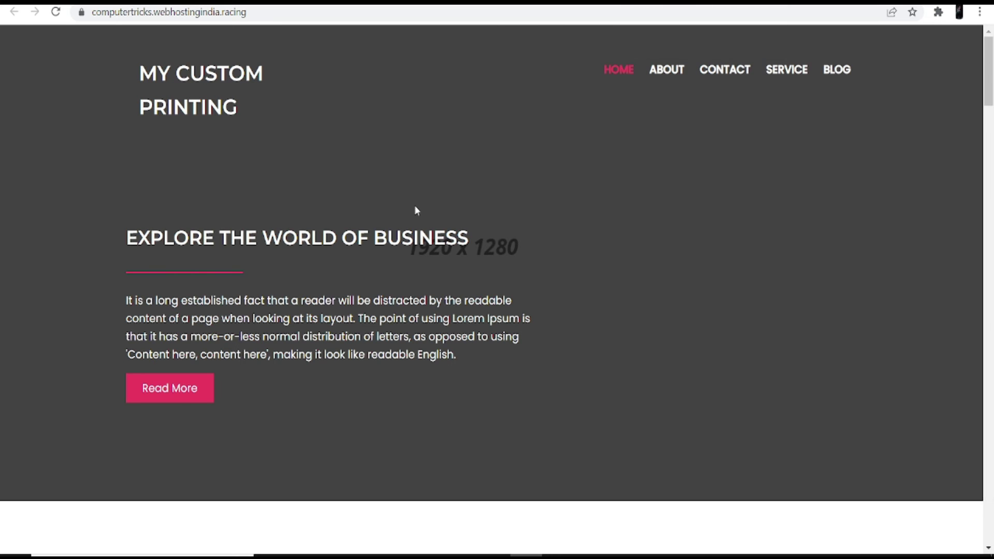
- Scroll through the live My Custom Printing home page to review its sections
scroll(415, 205, "down", 15)
scroll(414, 209, "down", 8)
scroll(412, 211, "up", 20)
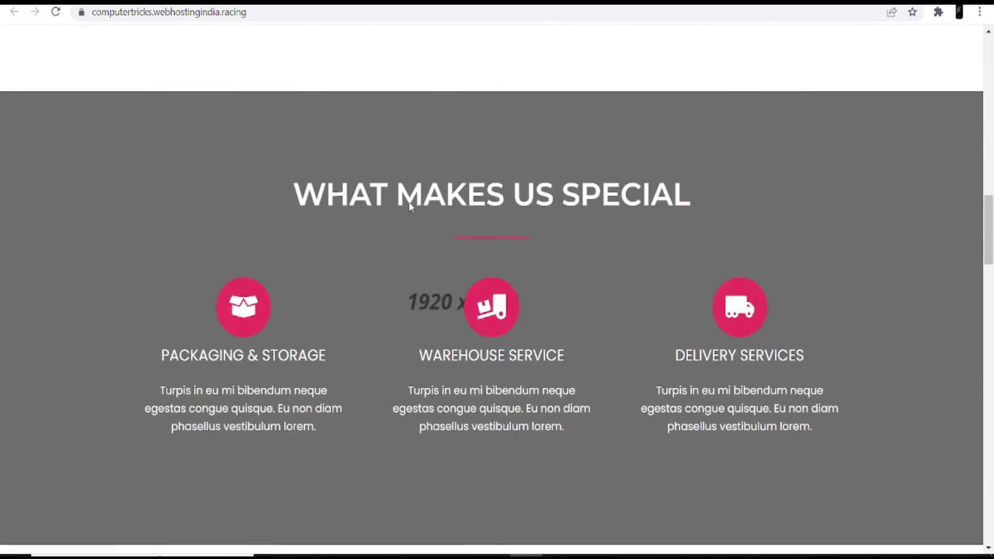
scroll(403, 203, "up", 3)
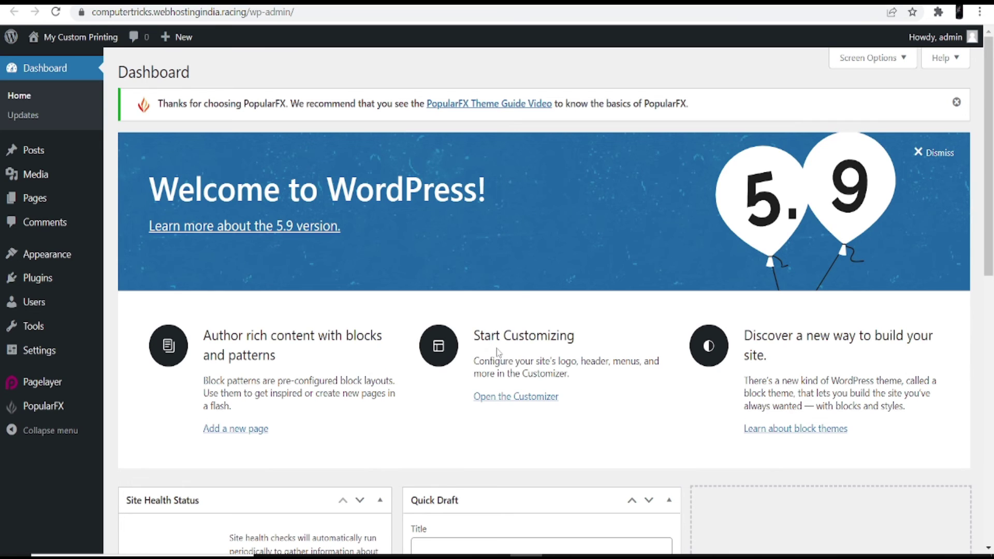
- Open the Customizer's Header, Footer, Templates, Pages panel, briefly previewing the Header template in the builder
left_click(517, 400)
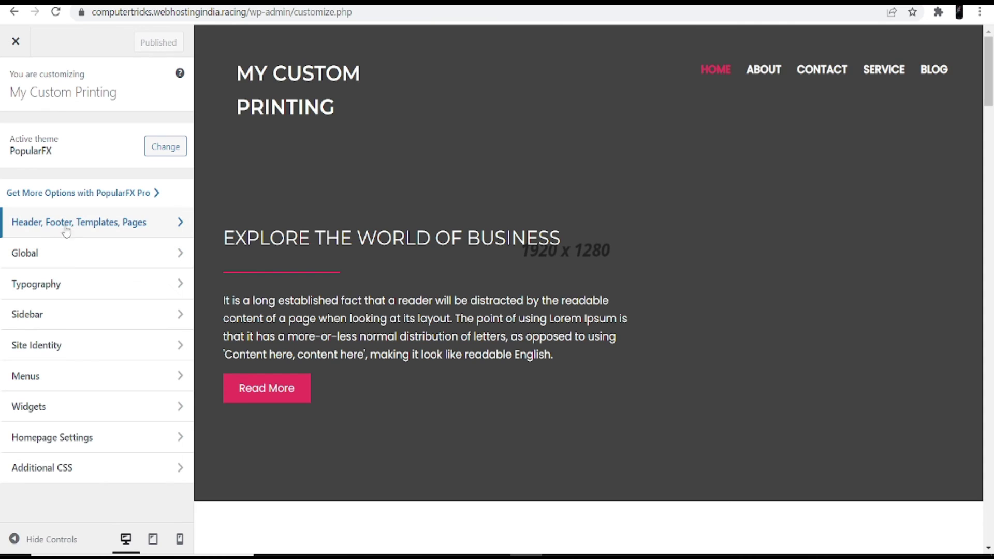
left_click(129, 228)
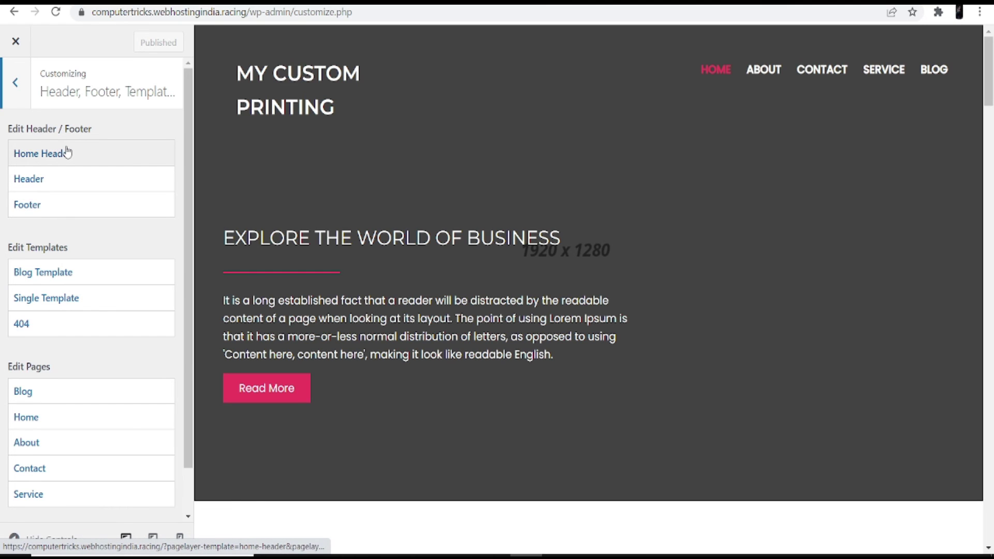
left_click(60, 183)
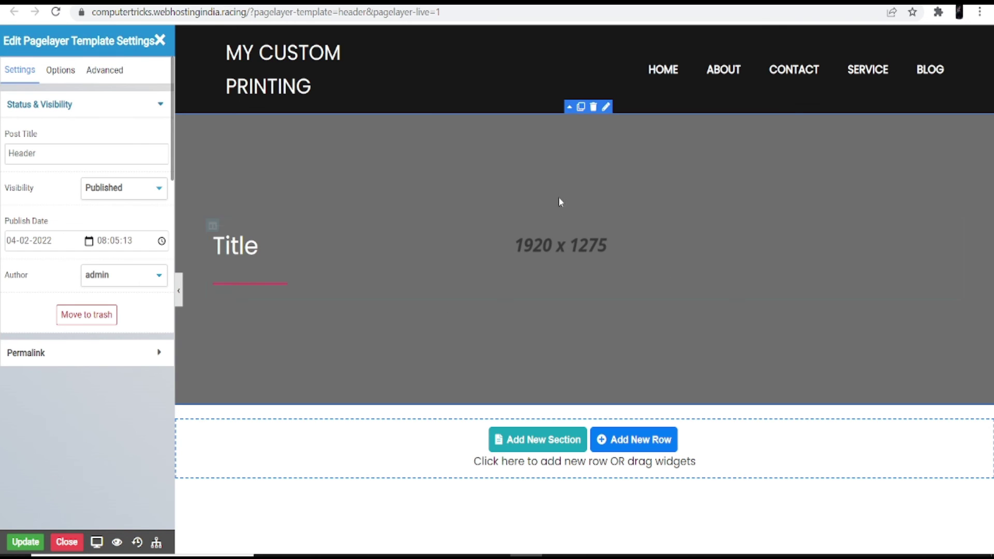
key("ctrl+w")
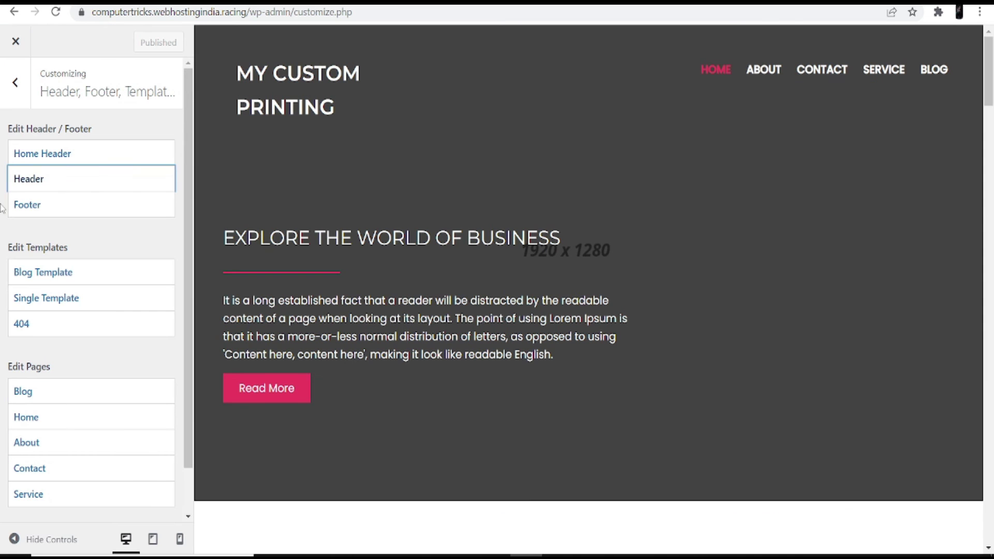
scroll(77, 274, "down", 2)
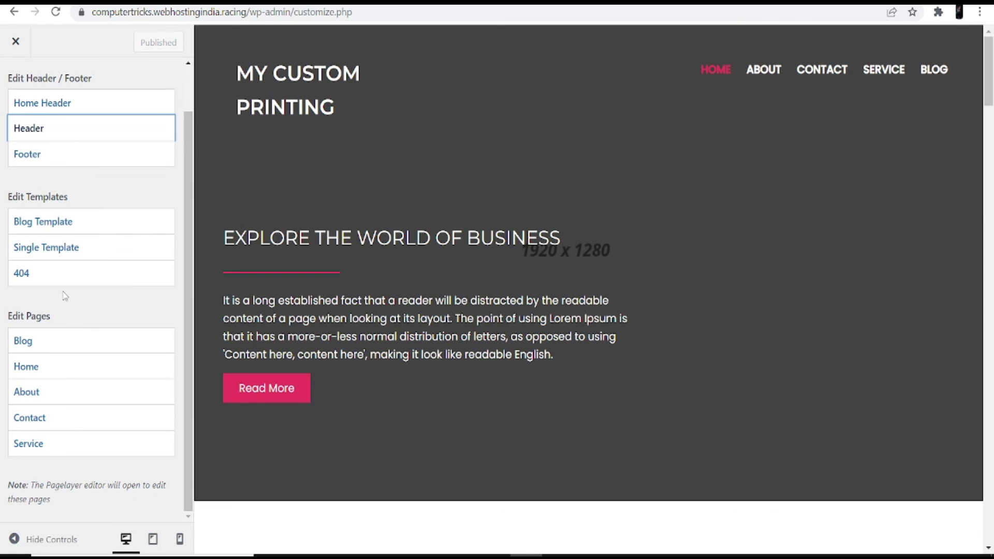
left_click(73, 222)
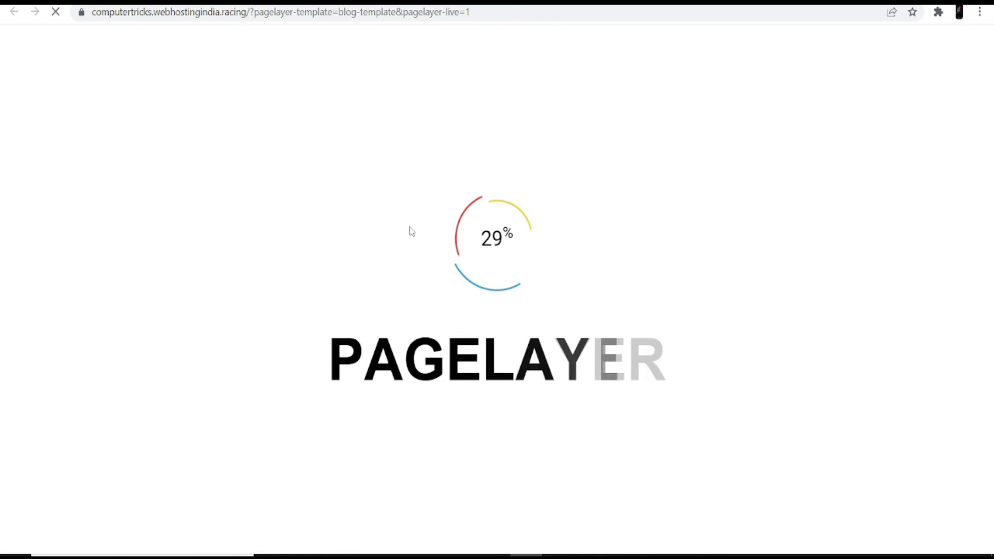
scroll(488, 254, "down", 15)
scroll(472, 345, "up", 6)
scroll(473, 349, "up", 10)
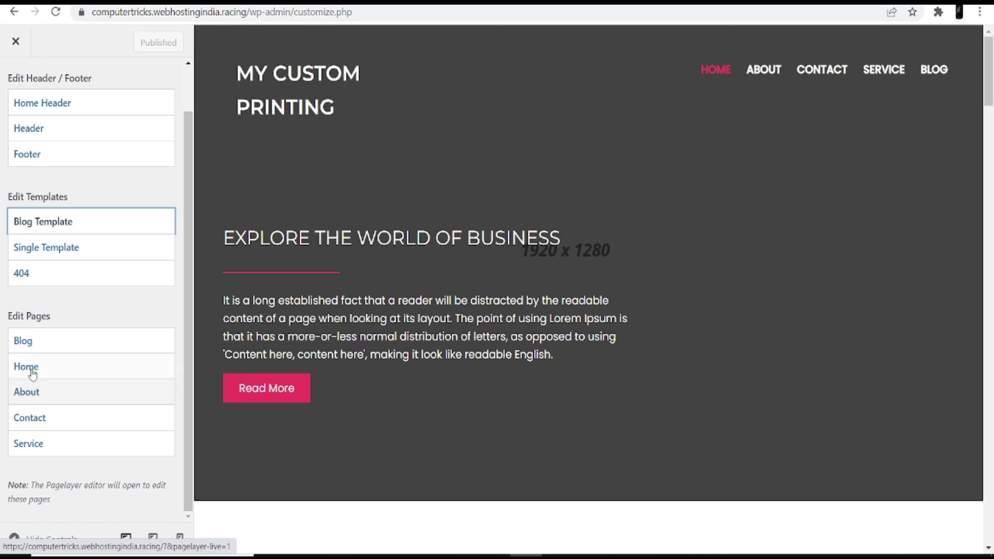
- Open the Home page in Pagelayer and scroll through its hero, Why Choose Us and statistics sections
left_click(42, 369)
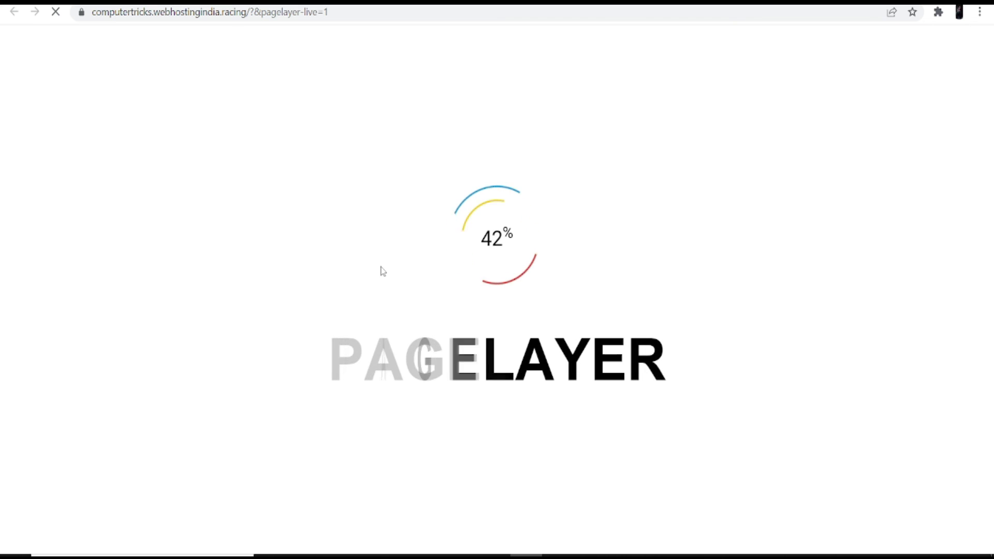
scroll(388, 279, "down", 15)
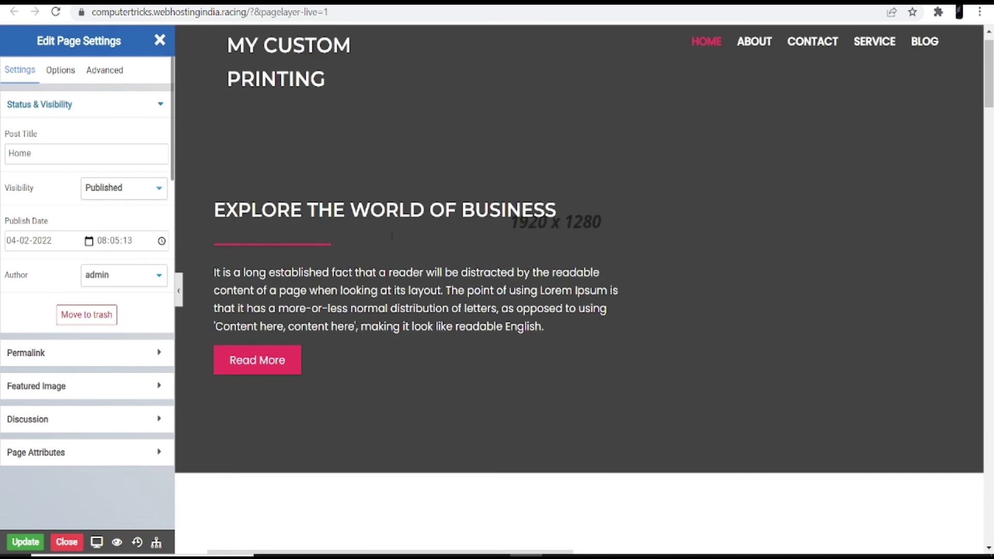
scroll(395, 293, "down", 20)
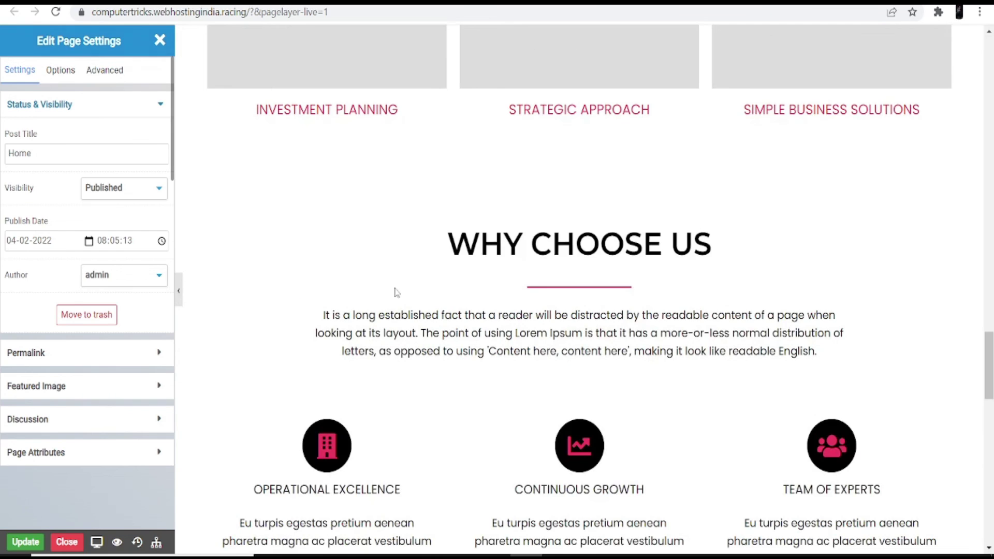
scroll(394, 295, "up", 10)
scroll(409, 311, "down", 6)
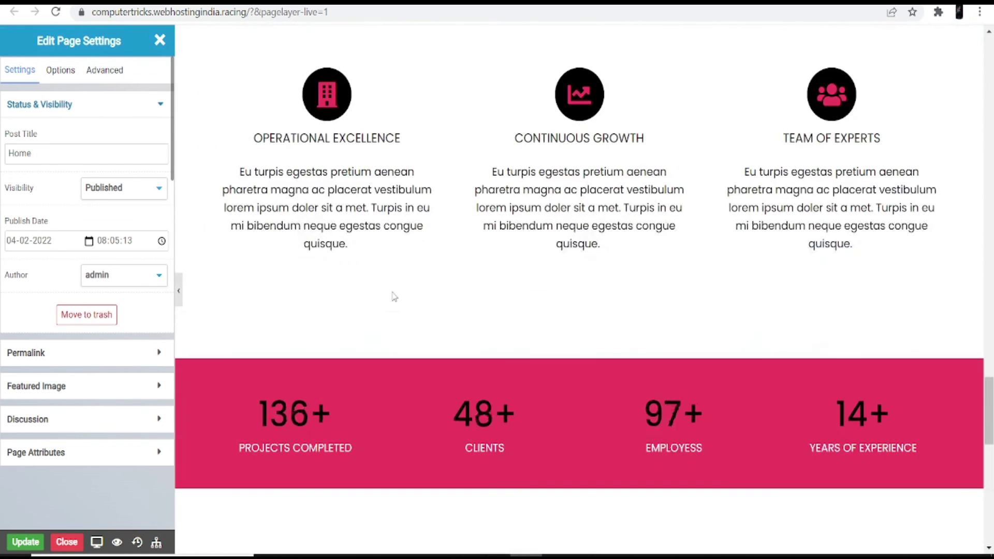